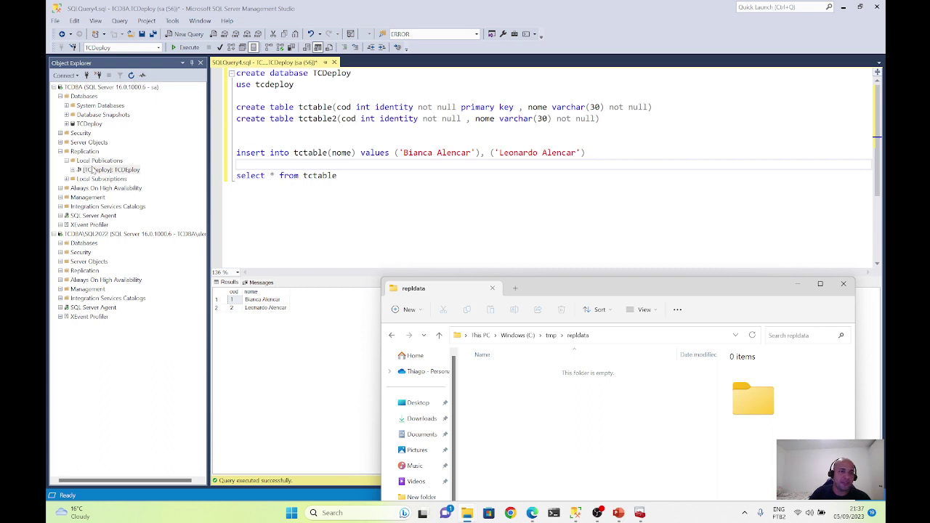
Step: Launch Replication Monitor for the TCDEploy publication under the TCDBA server's local publications
right_click(114, 172)
right_click(116, 172)
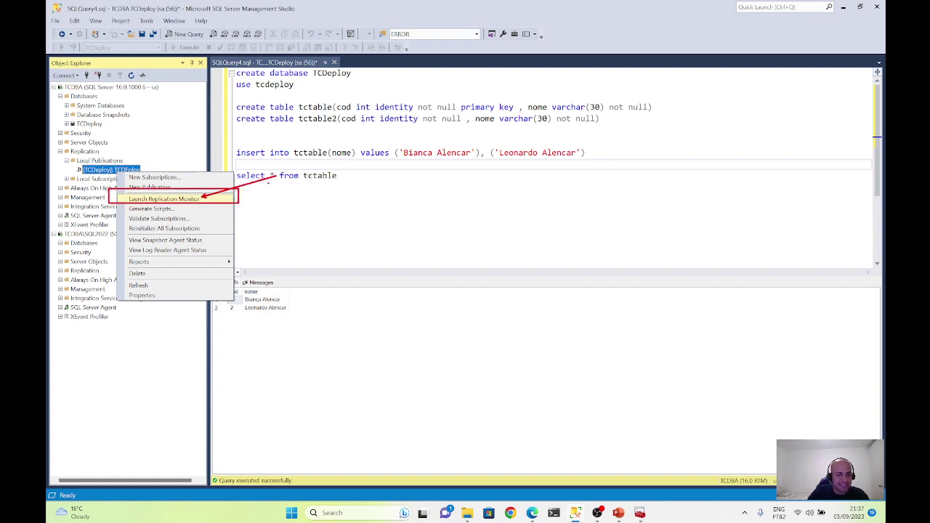
right_click(120, 173)
right_click(122, 172)
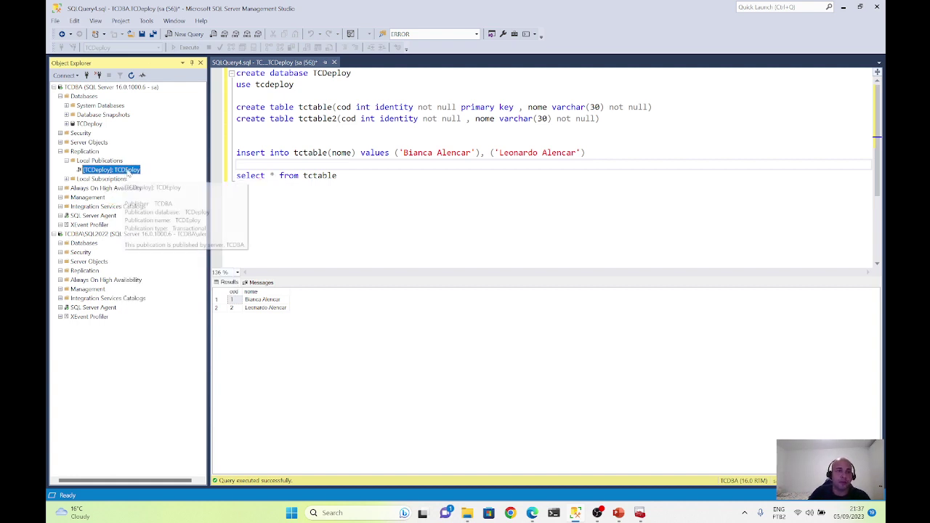
left_click(209, 197)
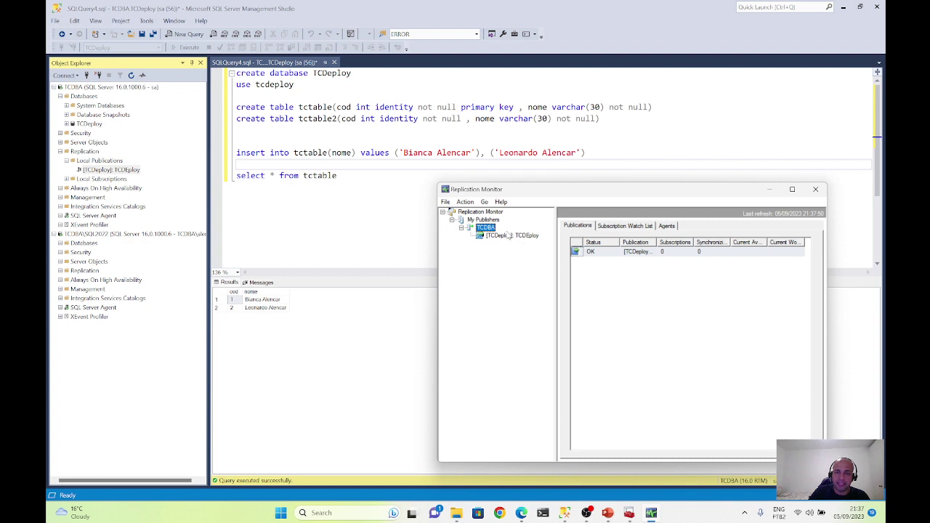
Step: Show the agents related to the TCDEploy publication in Replication Monitor and widen the Job column to fit its contents
left_click(511, 236)
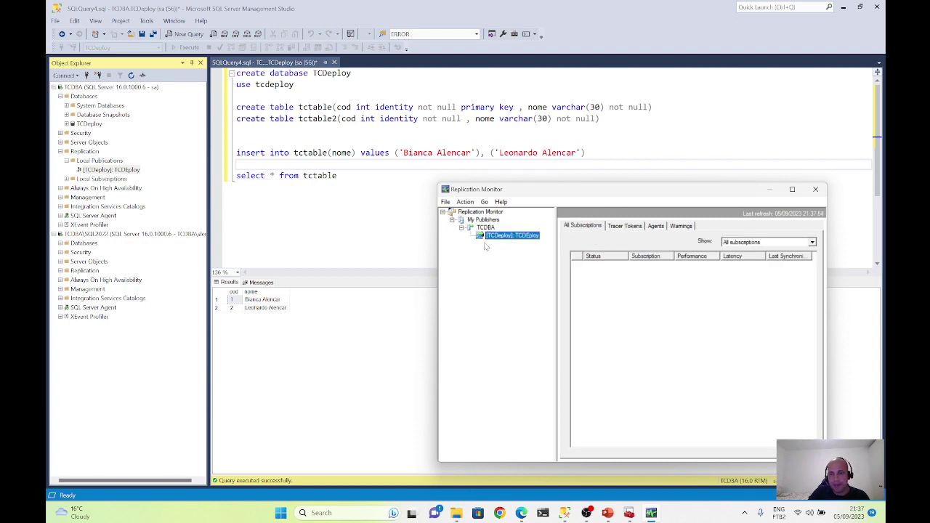
left_click_drag(601, 195, 479, 144)
left_click(503, 176)
left_click(536, 175)
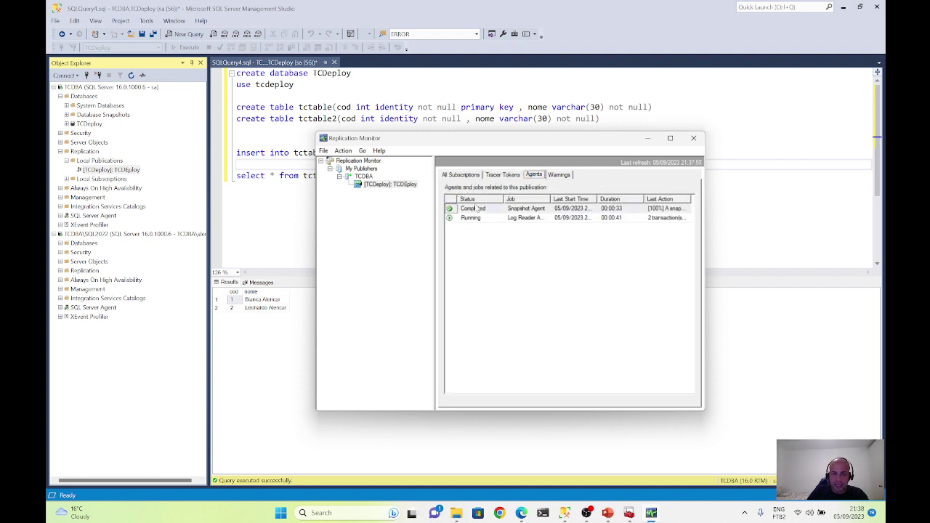
double_click(548, 199)
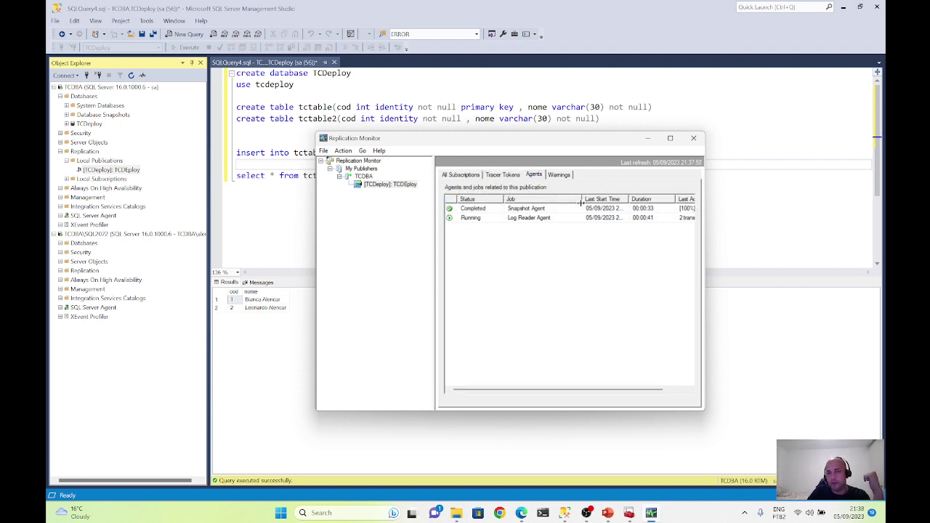
left_click(549, 208)
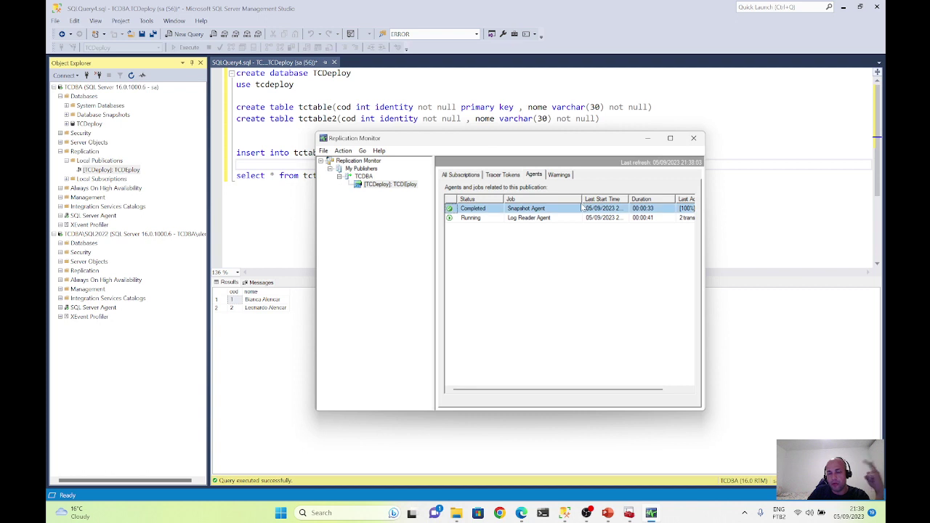
Step: View the Snapshot Agent's details, examine the action messages of its session from start to end, and close the agent window
left_click(537, 219)
right_click(542, 210)
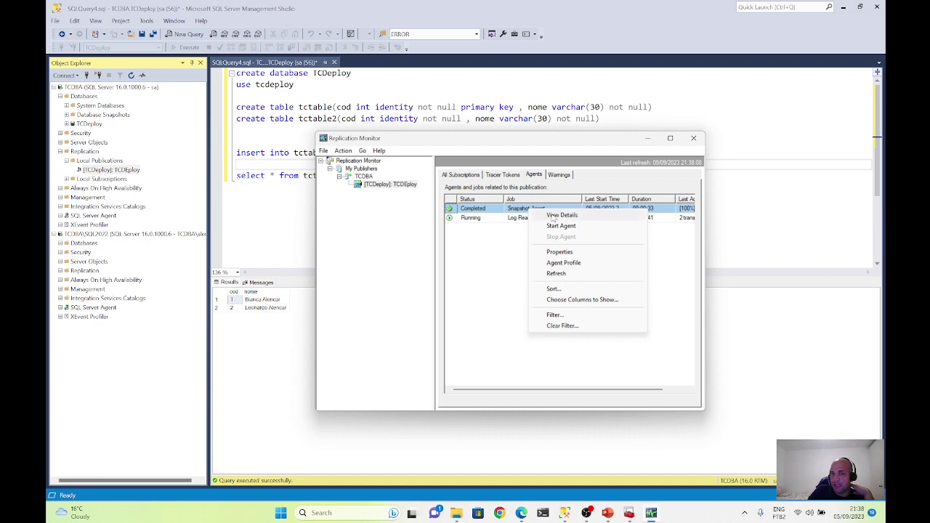
left_click(558, 216)
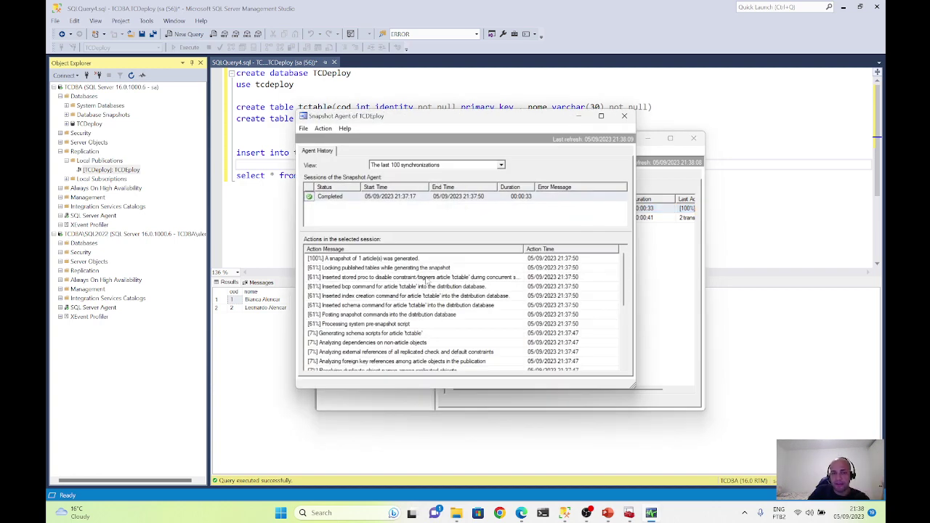
left_click(422, 296)
scroll(423, 298, "down", 5)
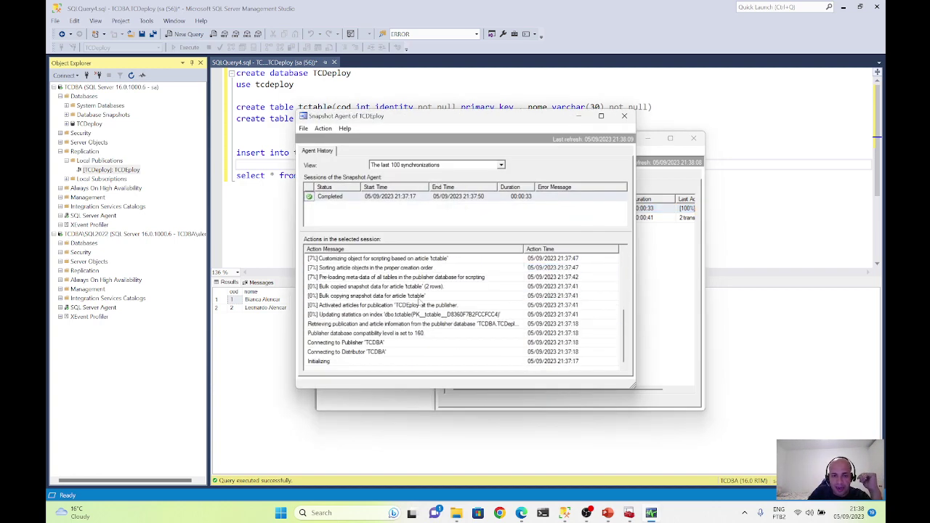
left_click(347, 351)
scroll(352, 343, "up", 1)
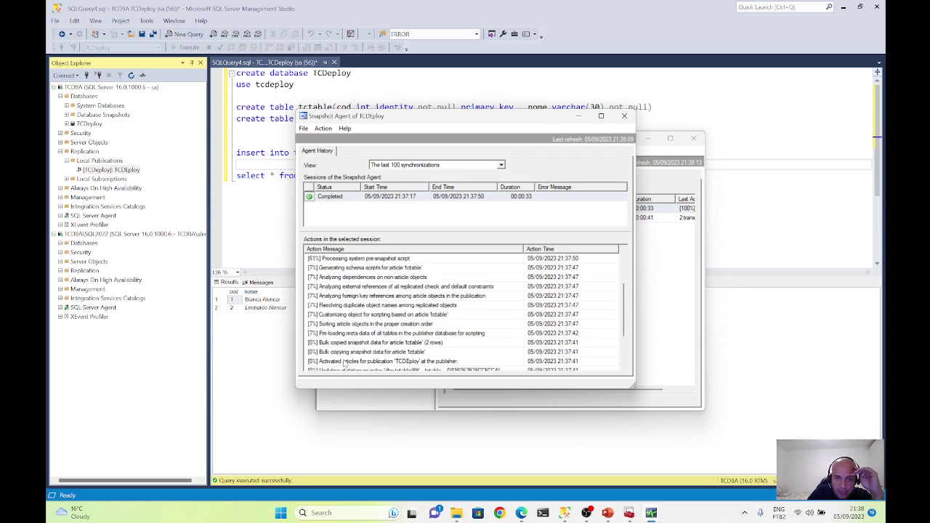
scroll(347, 363, "down", 1)
left_click(430, 315)
scroll(339, 327, "up", 3)
left_click(341, 317)
scroll(343, 323, "up", 6)
scroll(345, 322, "up", 4)
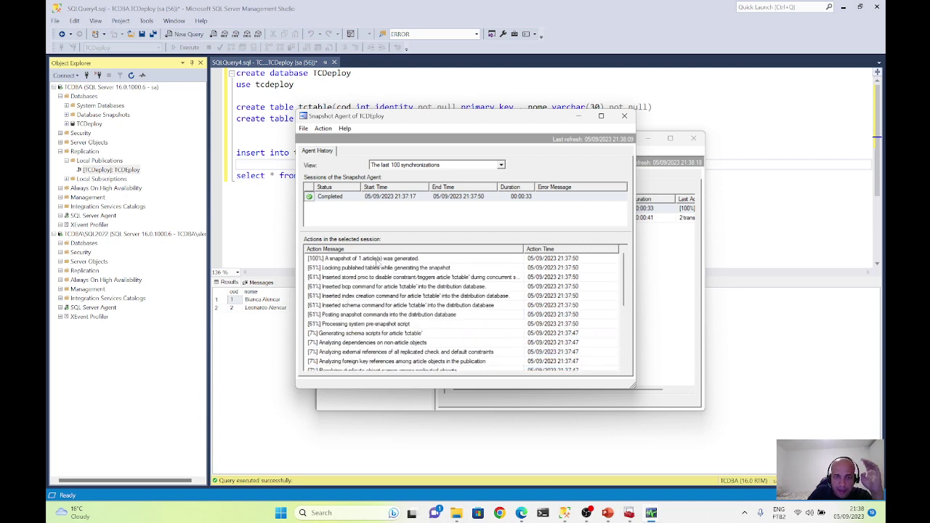
left_click(377, 259)
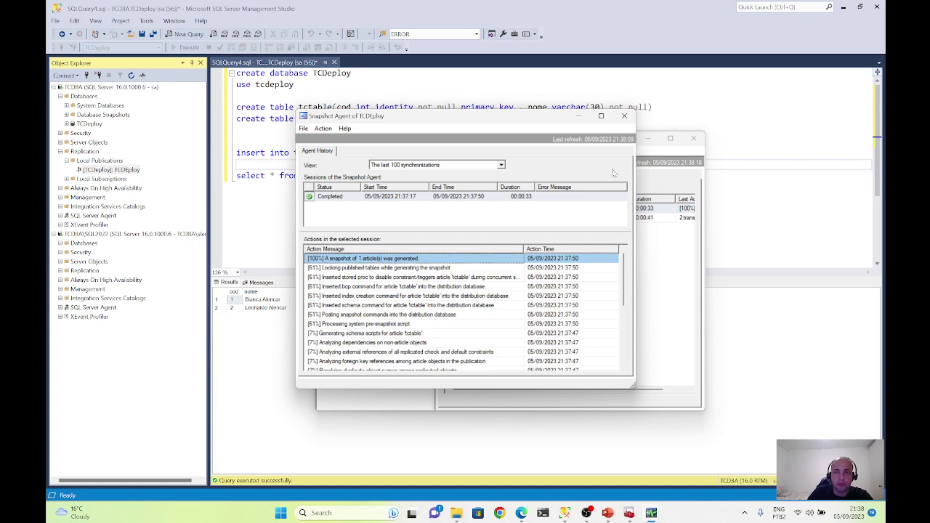
left_click(624, 116)
Step: View the Log Reader Agent's details, check its latest delivery action, and close the agent window
right_click(513, 220)
left_click(520, 221)
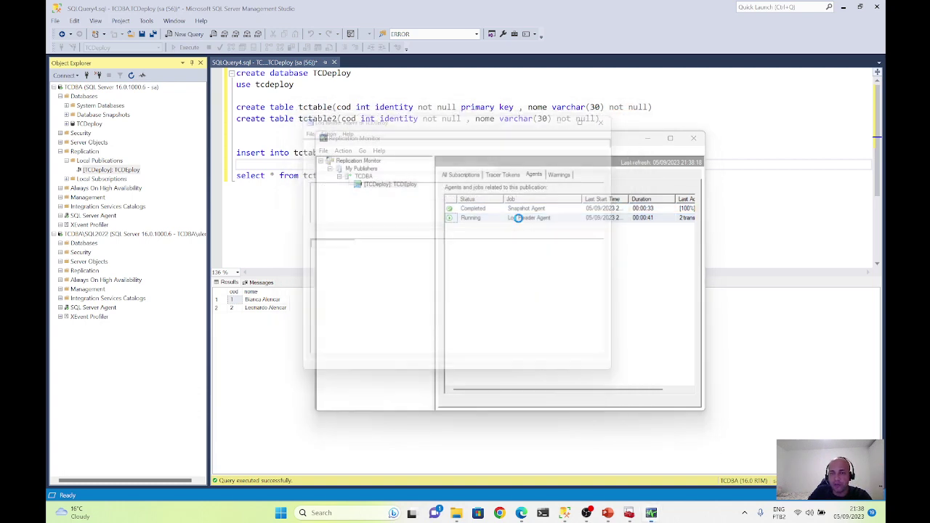
left_click(347, 260)
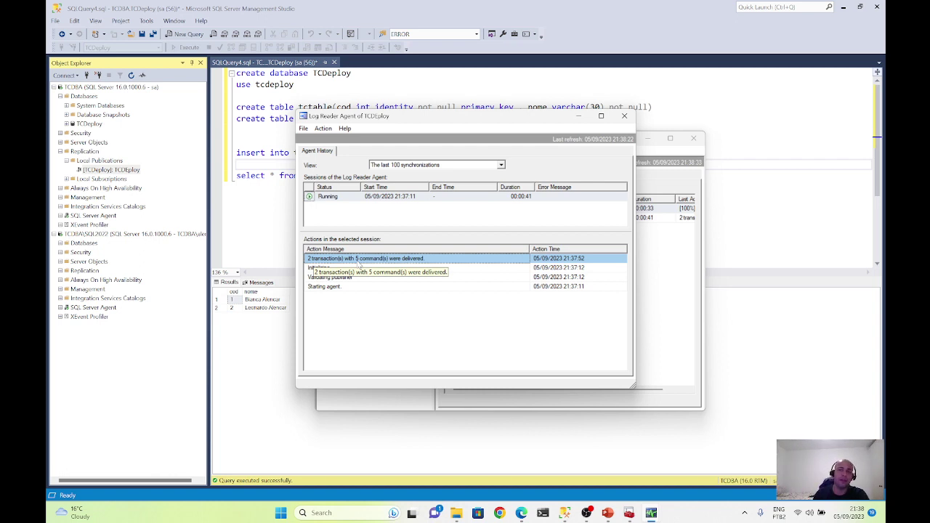
left_click(624, 117)
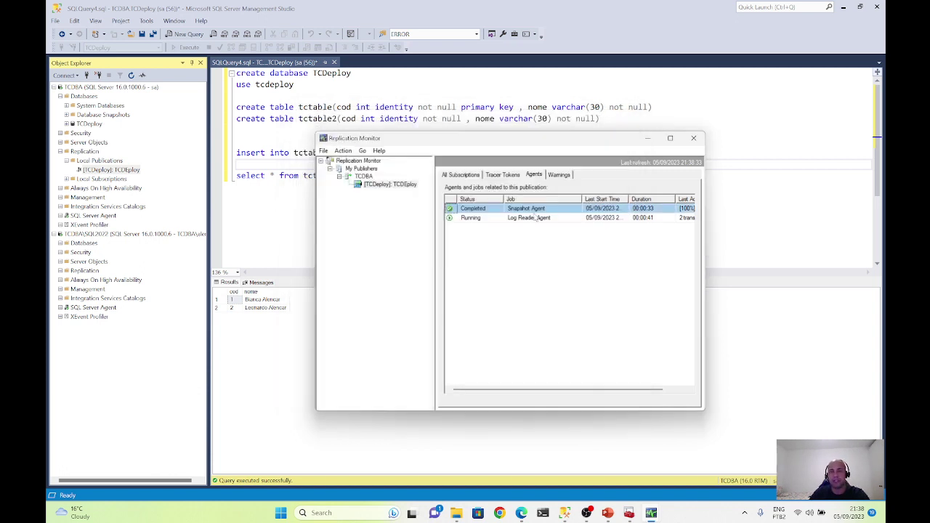
left_click_drag(322, 276, 722, 343)
type("t")
type("Publ")
type("icad")
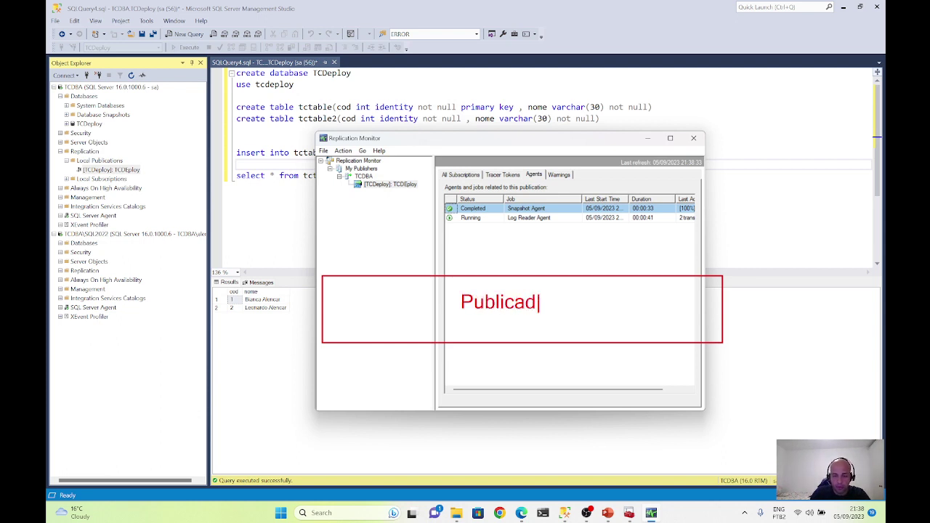
type("or >> Dis")
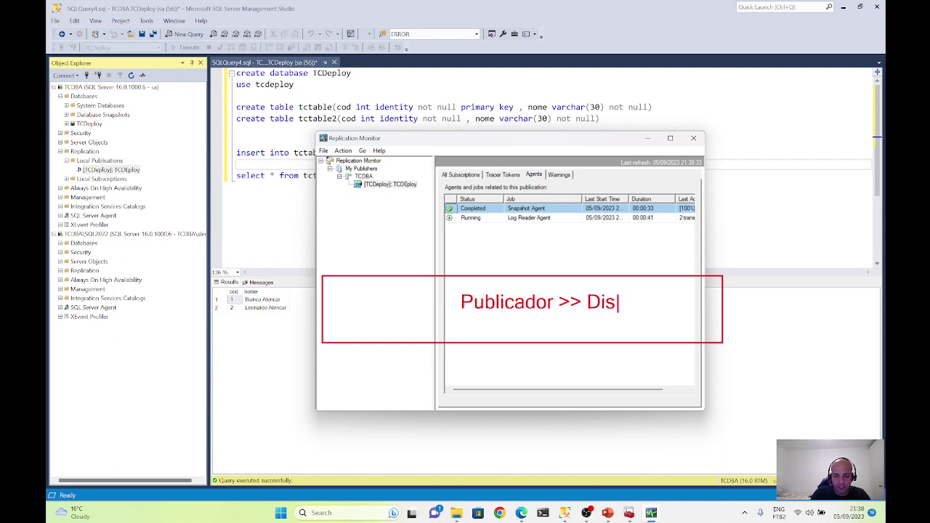
type("tribuidor >>Assinante")
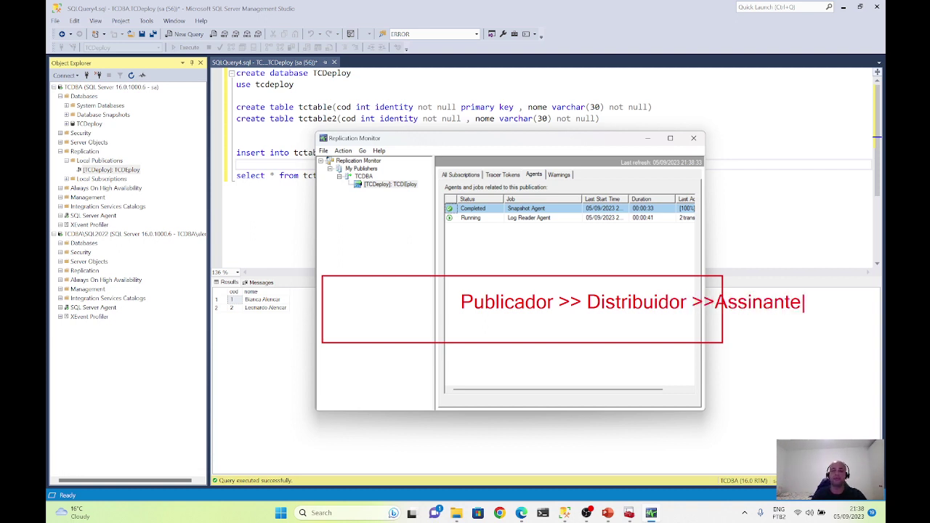
key("Escape")
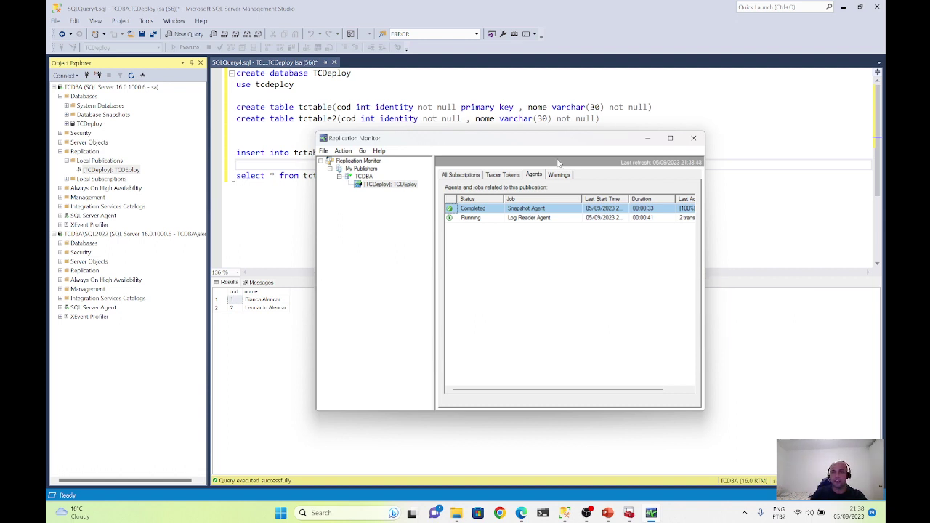
Step: Start a new subscription from the TCDEploy publication, accepting TCDBA as publisher and TCDEploy as the publication
right_click(120, 173)
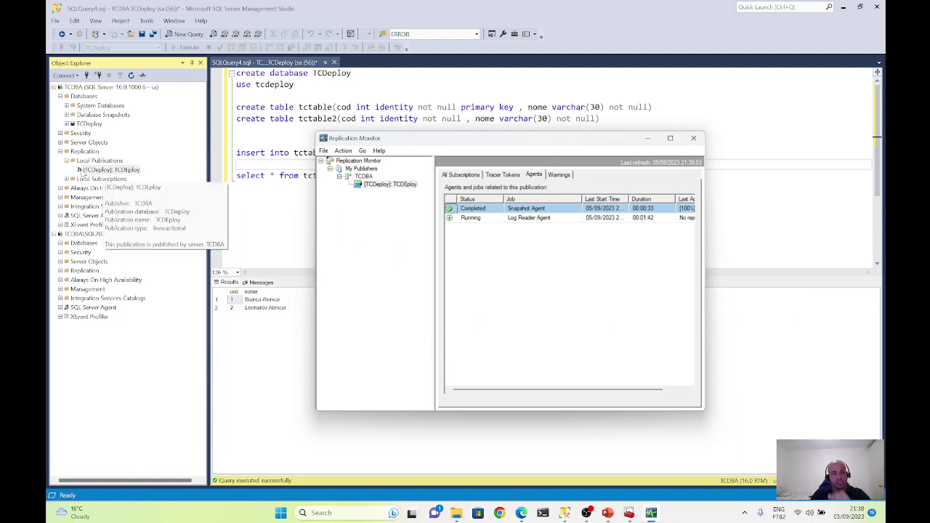
left_click(97, 173)
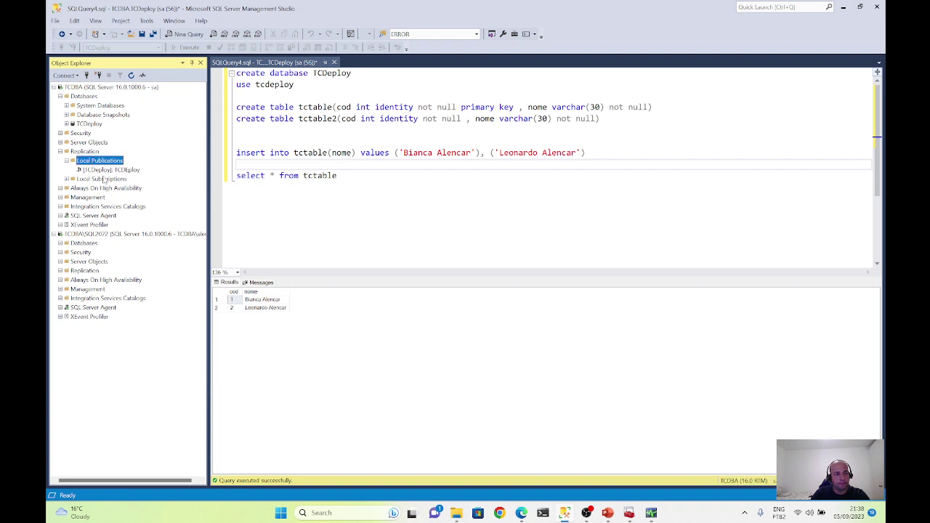
right_click(114, 173)
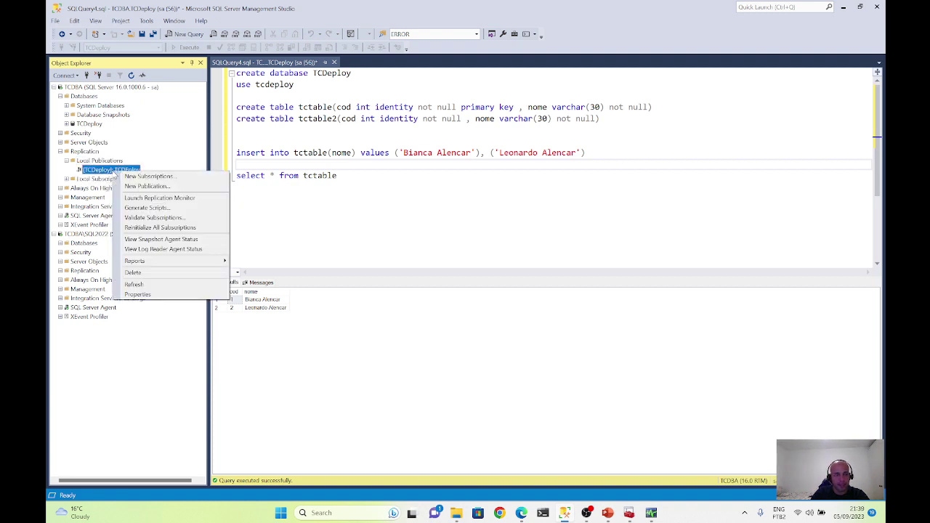
left_click(134, 178)
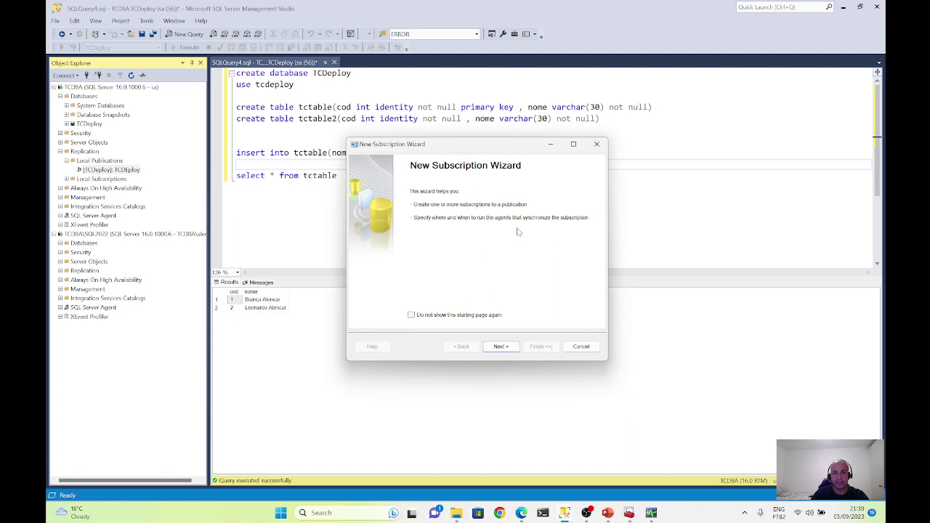
left_click(502, 346)
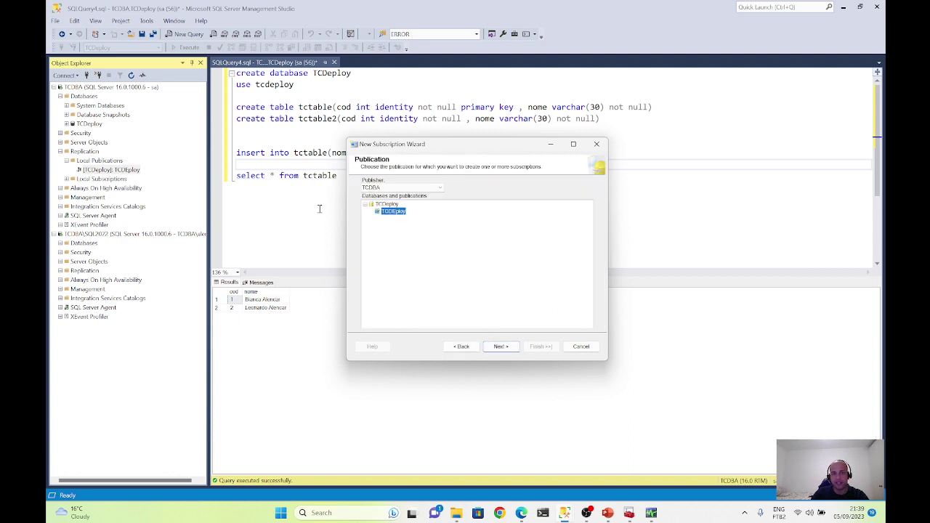
left_click(501, 347)
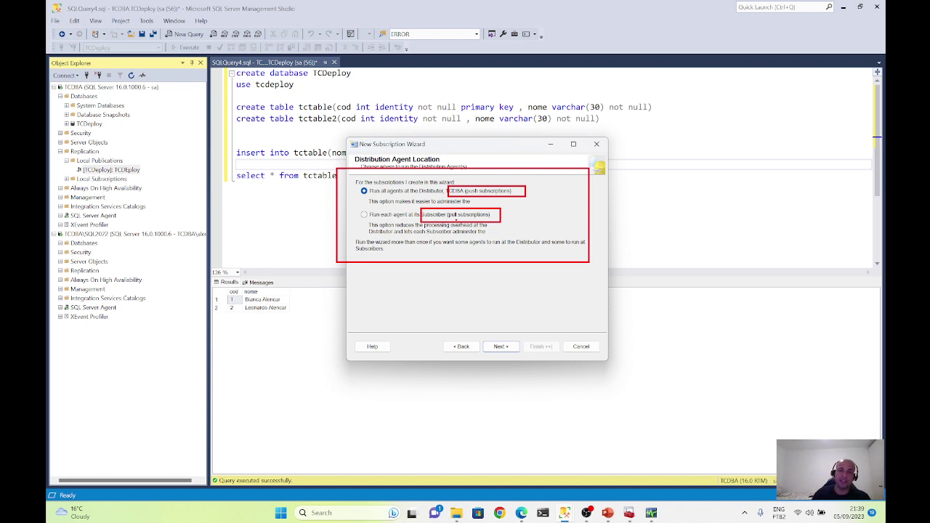
Step: Keep all distribution agents running at the Distributor (push subscriptions) and continue to the subscriber selection
left_click_drag(355, 207, 542, 231)
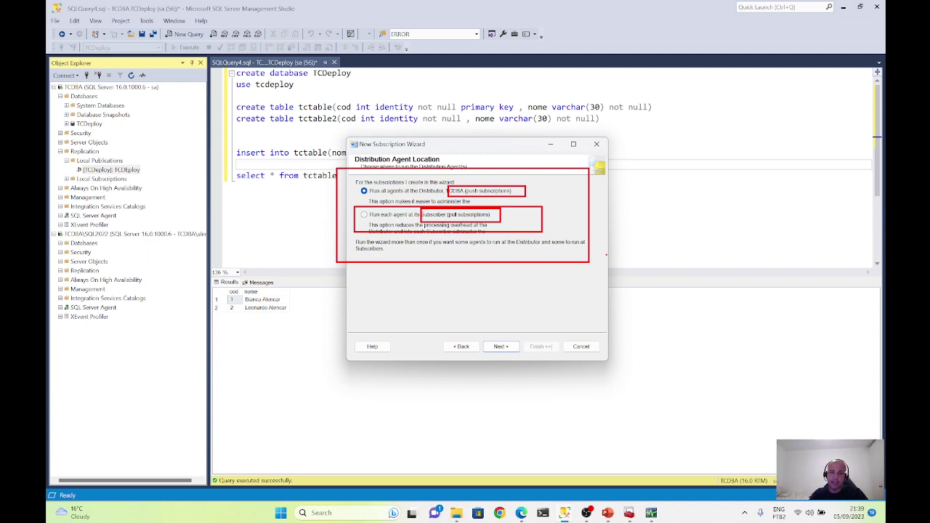
left_click_drag(485, 150, 490, 127)
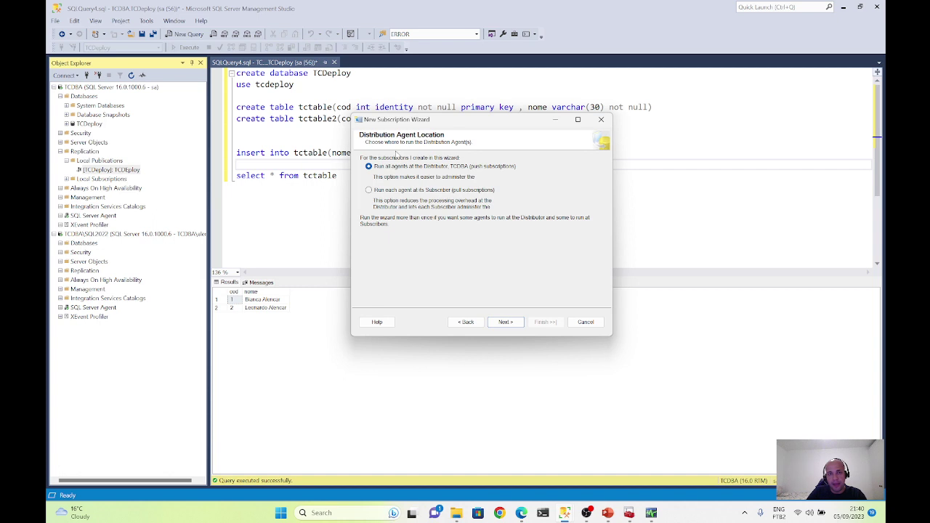
left_click(506, 322)
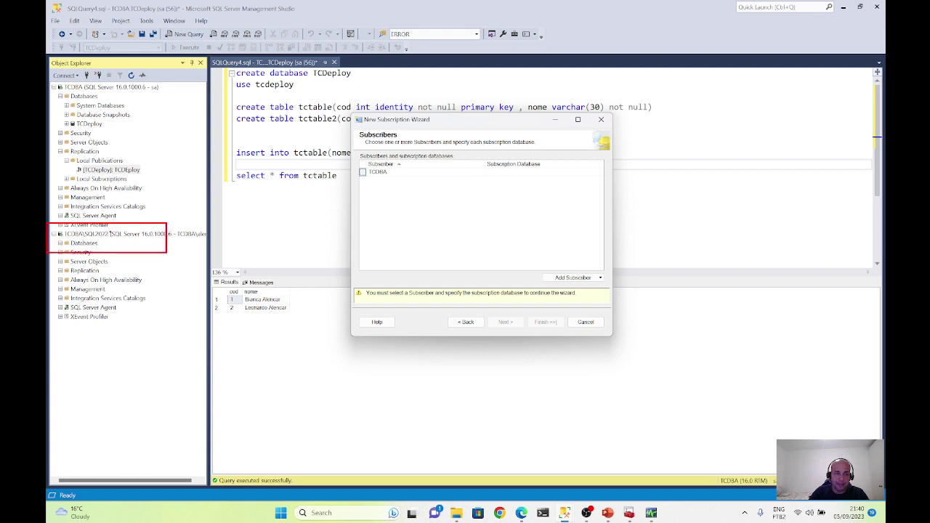
Step: Add the SQL Server subscriber TCDBA\SQL2022, connecting with SQL Server Authentication, login sa and the account password
left_click(581, 277)
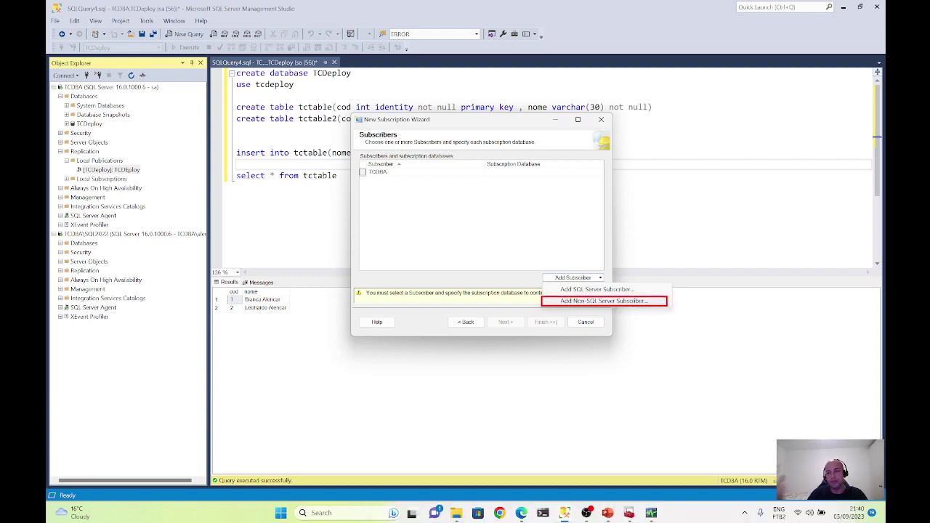
left_click(635, 310)
left_click(598, 278)
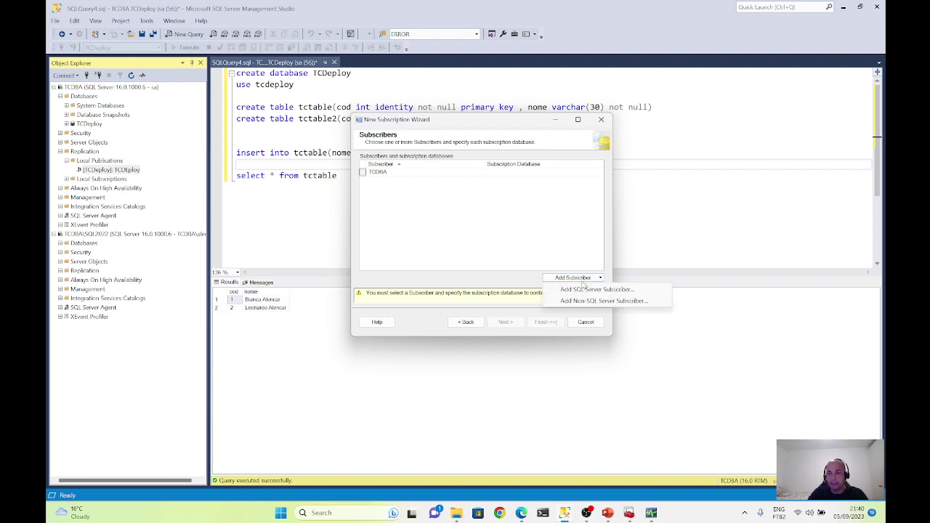
left_click(599, 291)
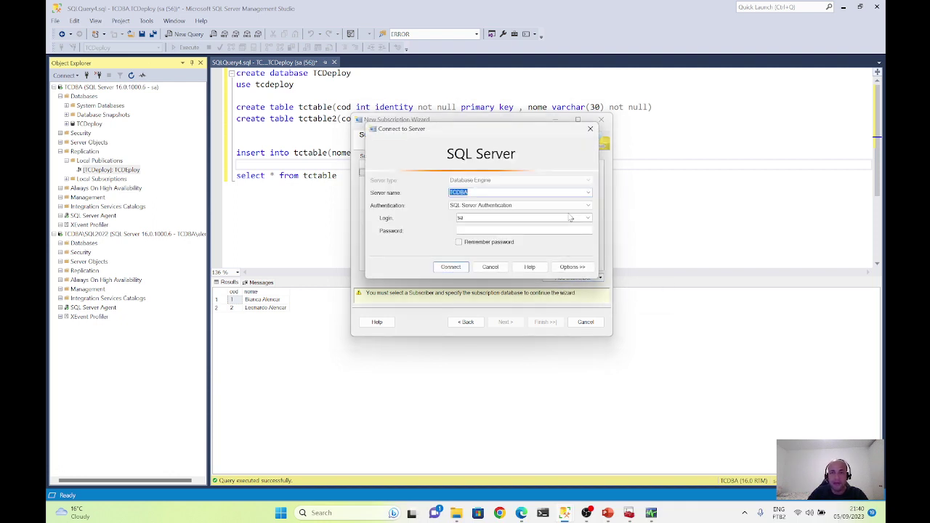
left_click(587, 192)
left_click(509, 206)
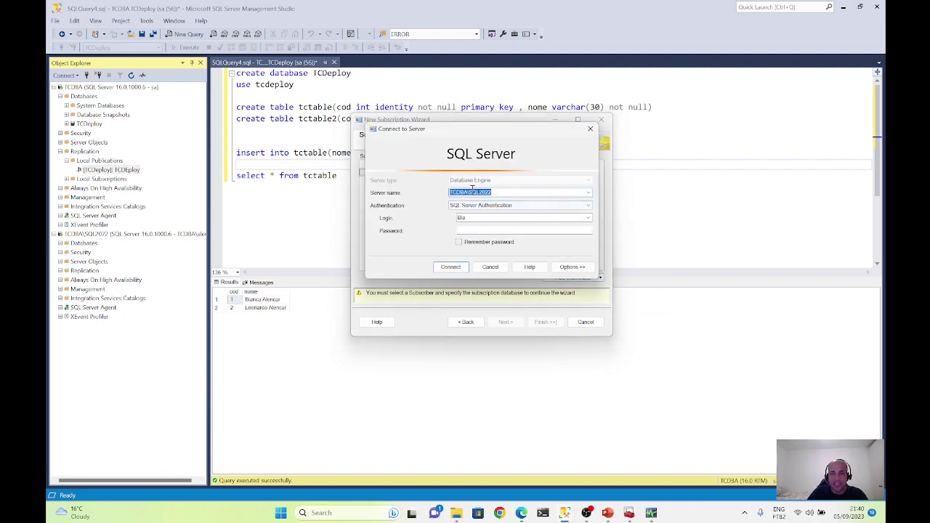
double_click(473, 217)
type("sa")
left_click(474, 231)
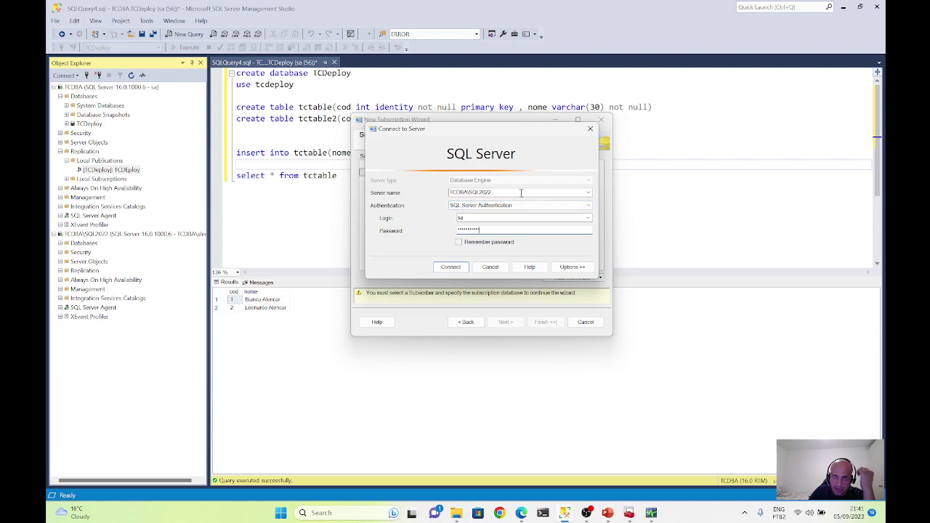
left_click(458, 267)
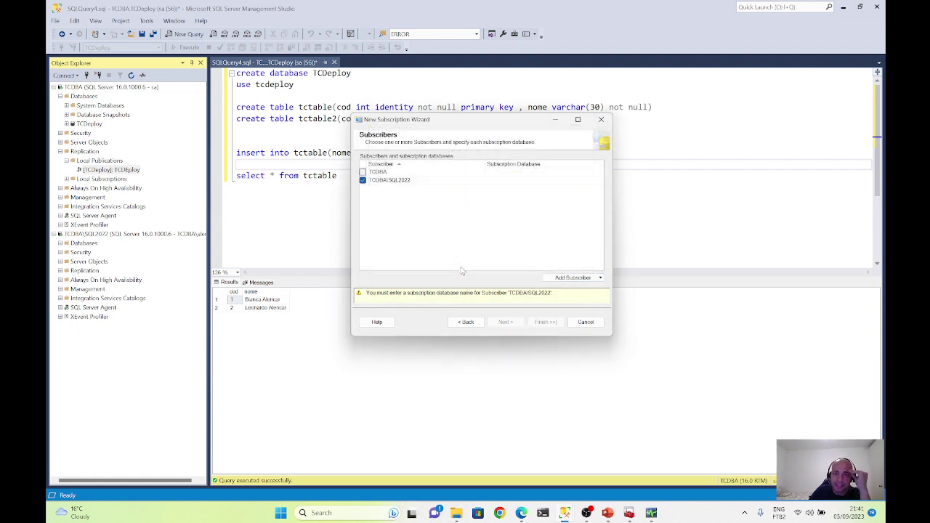
Step: Choose CloudAnDataPOC as the subscription database for TCDBA\SQL2022 and continue to the Distribution Agent security settings
left_click(508, 180)
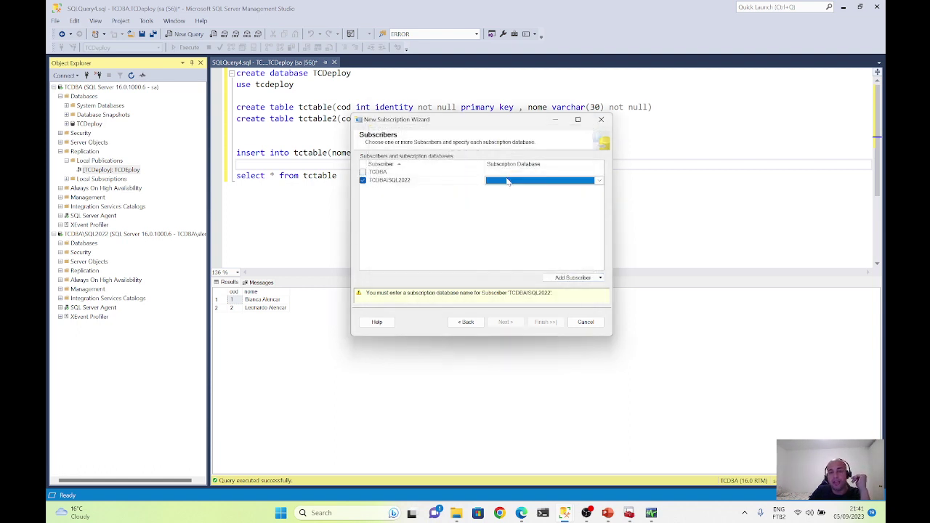
left_click(509, 180)
scroll(516, 211, "up", 2)
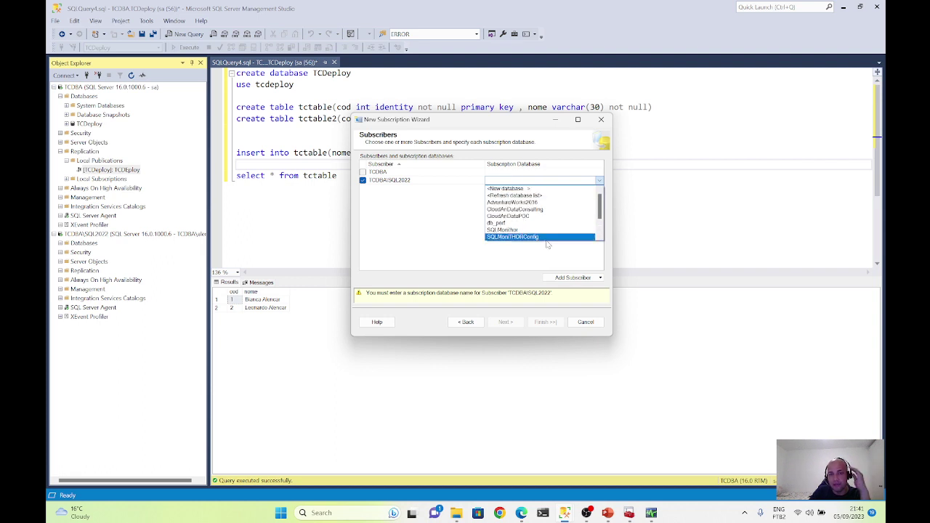
left_click(522, 218)
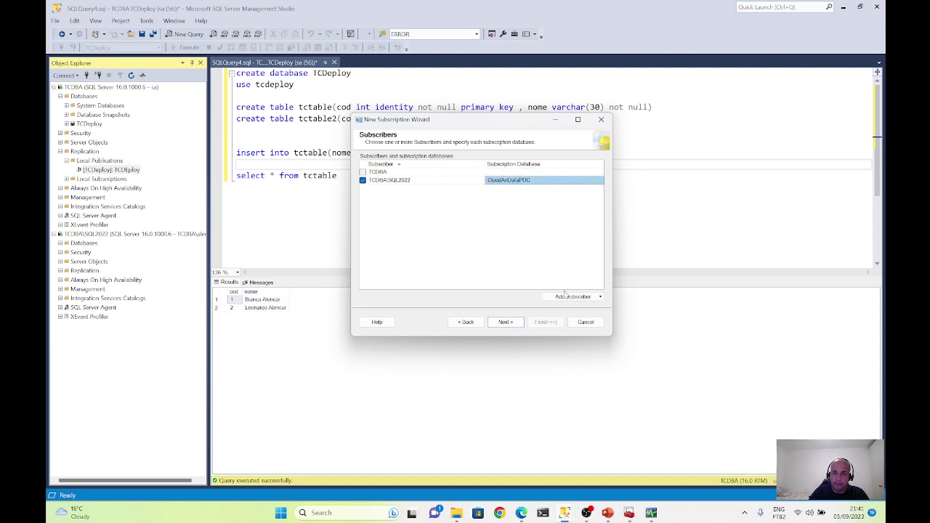
left_click(520, 325)
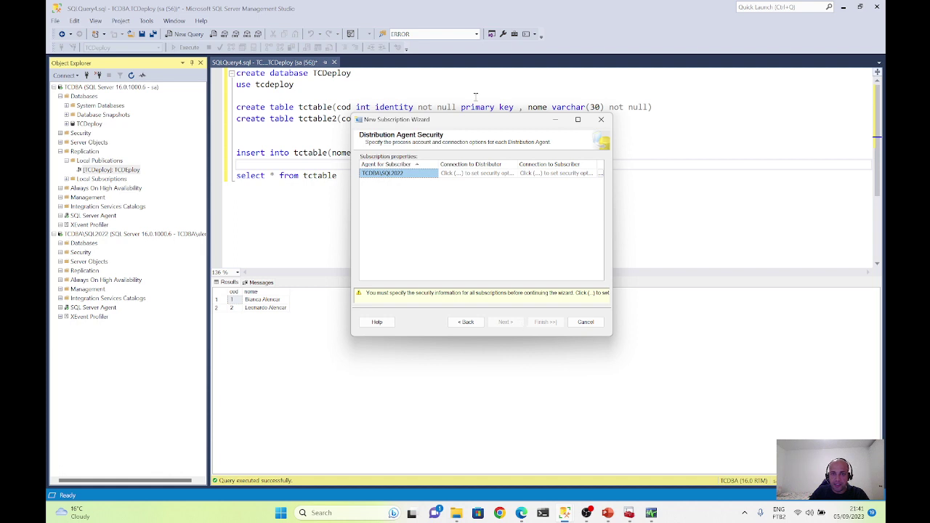
Step: Set the TCDBA\SQL2022 Distribution Agent to run under the SQL Server Agent service account
left_click(601, 175)
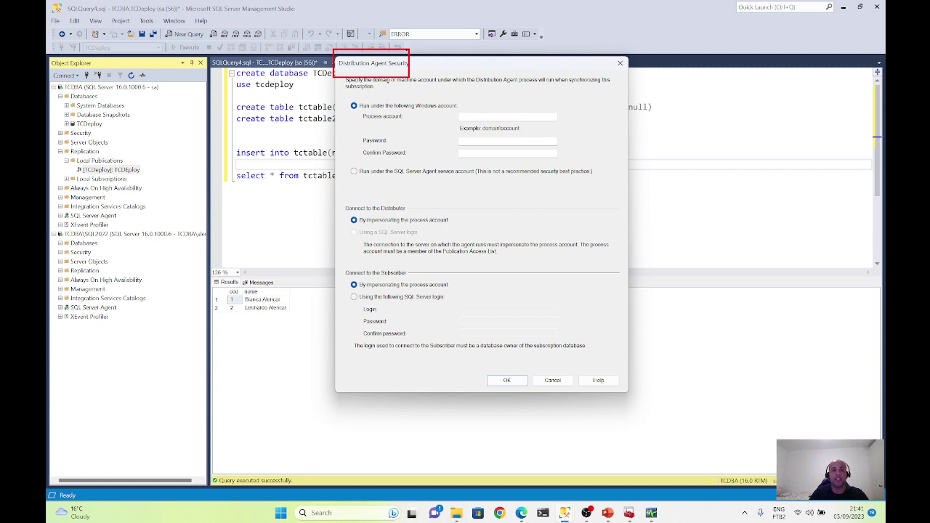
left_click(396, 173)
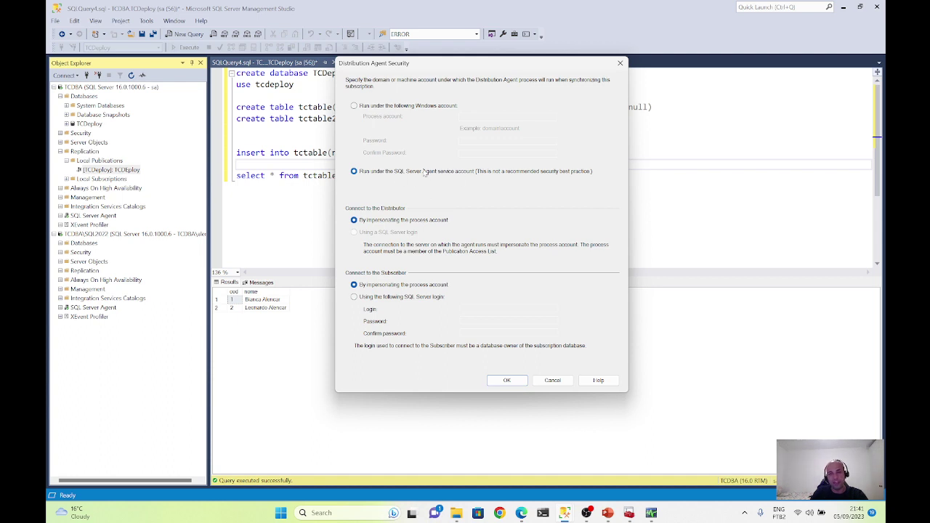
left_click_drag(463, 161, 611, 178)
left_click_drag(347, 94, 545, 157)
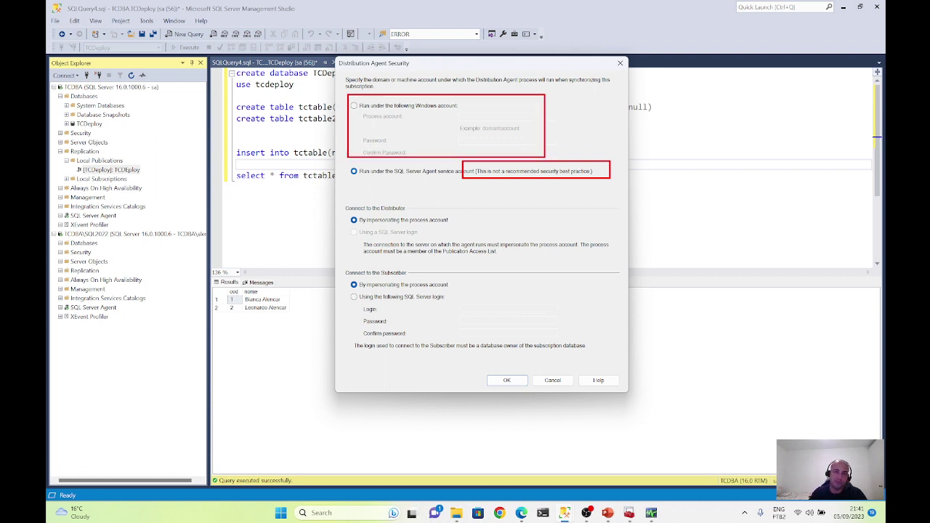
key("Escape")
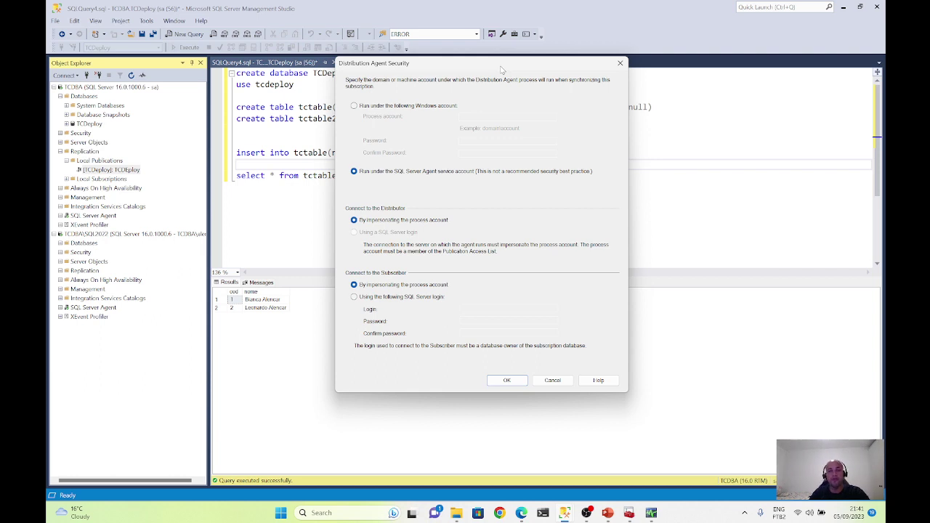
left_click_drag(500, 69, 491, 69)
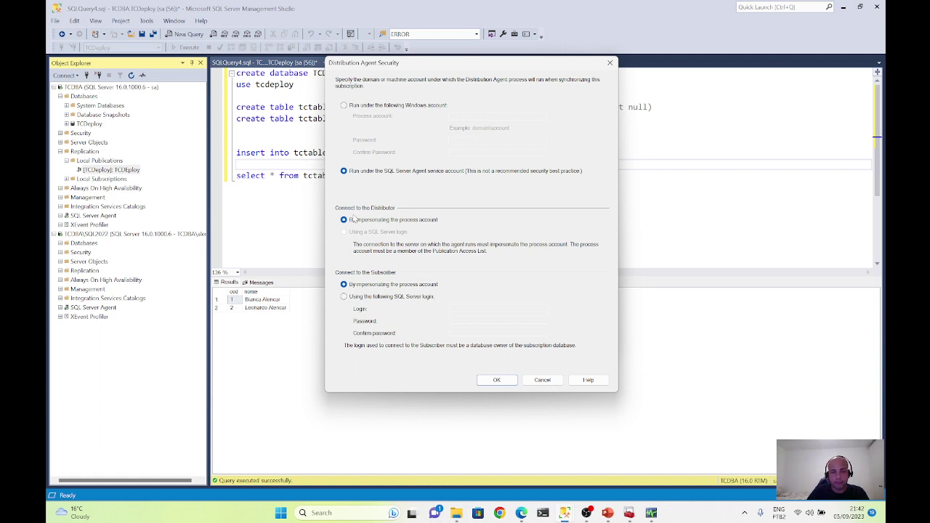
Step: Connect to the Subscriber with the SQL Server login sa, enter and confirm the account password, and accept the security settings
left_click(419, 303)
left_click(459, 310)
type("sa")
left_click(465, 318)
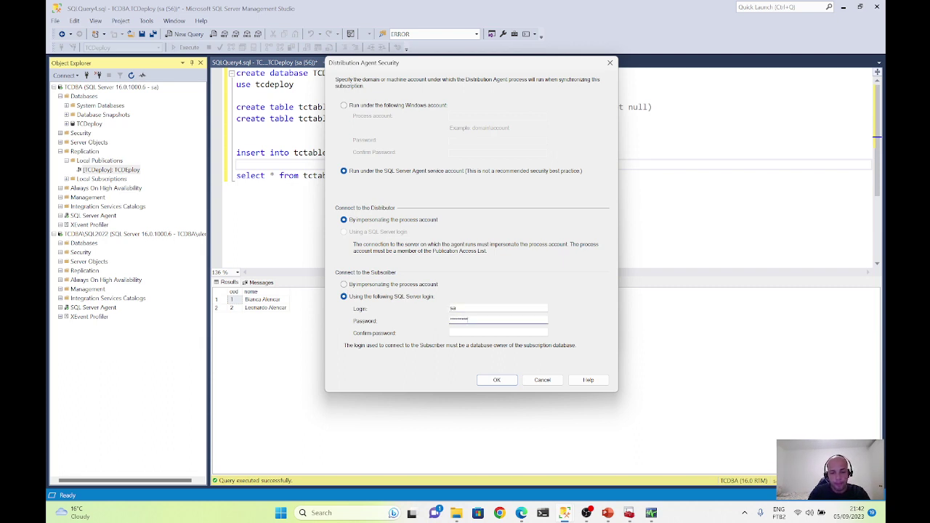
left_click(498, 333)
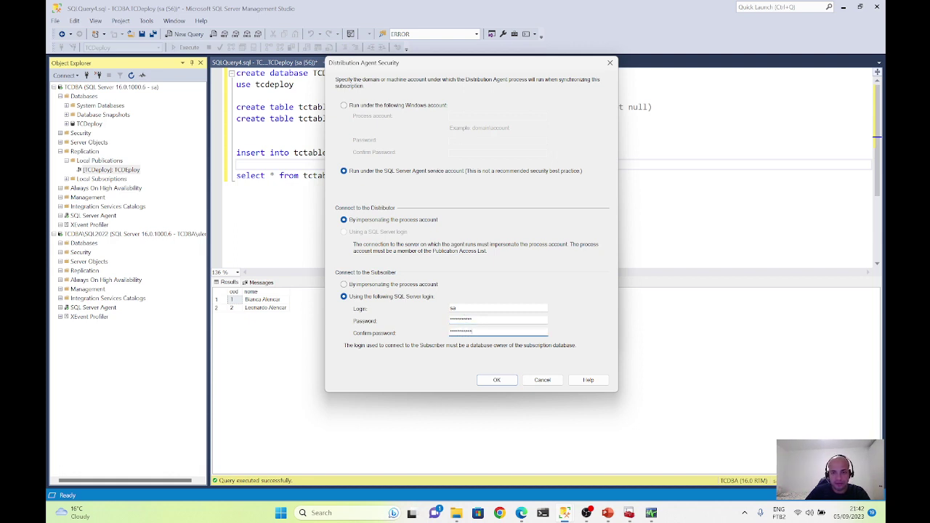
left_click(505, 380)
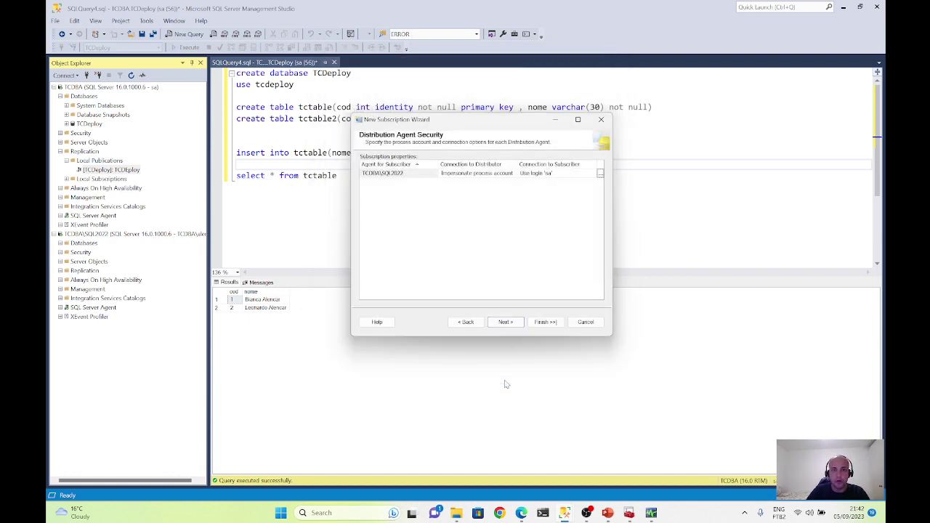
Step: Review the synchronization schedule options, keep the agent running continuously, and continue to the subscription initialization
left_click(505, 322)
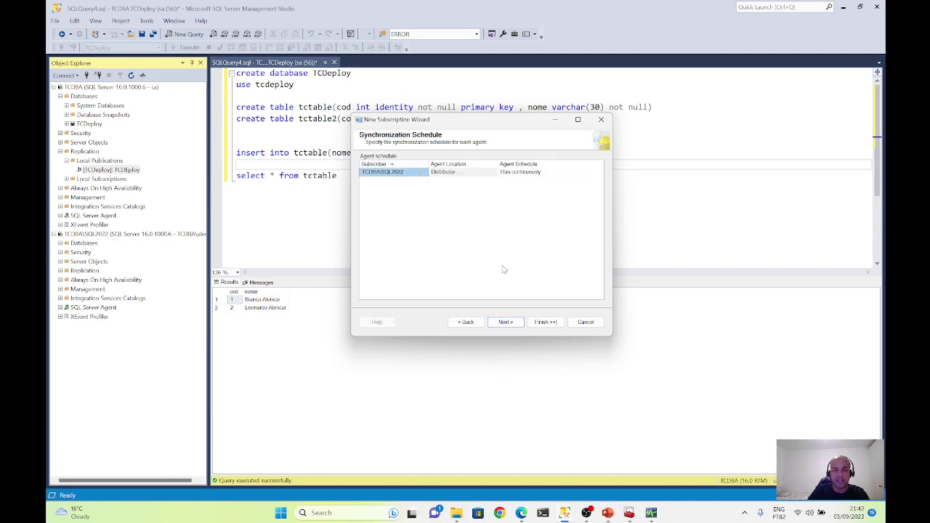
left_click(542, 175)
left_click(545, 173)
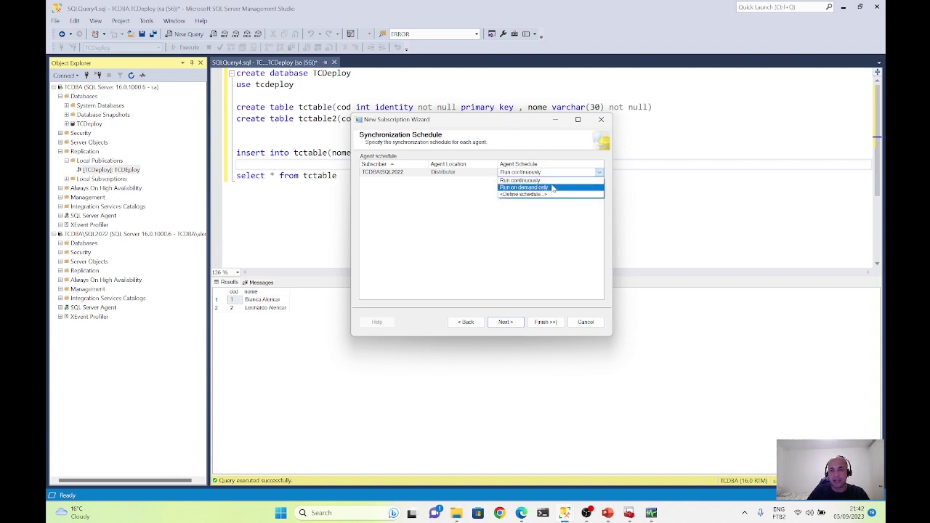
left_click(551, 144)
left_click(507, 323)
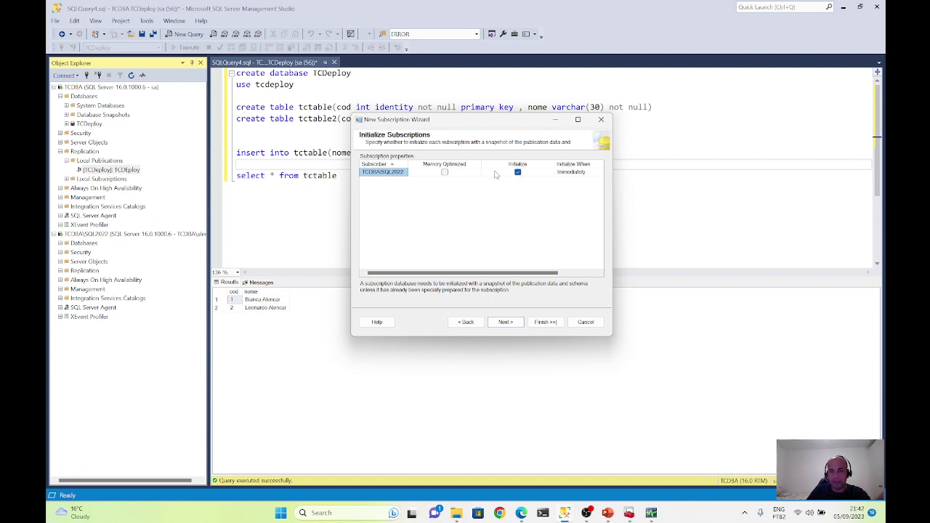
Step: Keep immediate initialization and the create-subscription action, finish creating the subscription, and close the wizard
left_click(515, 327)
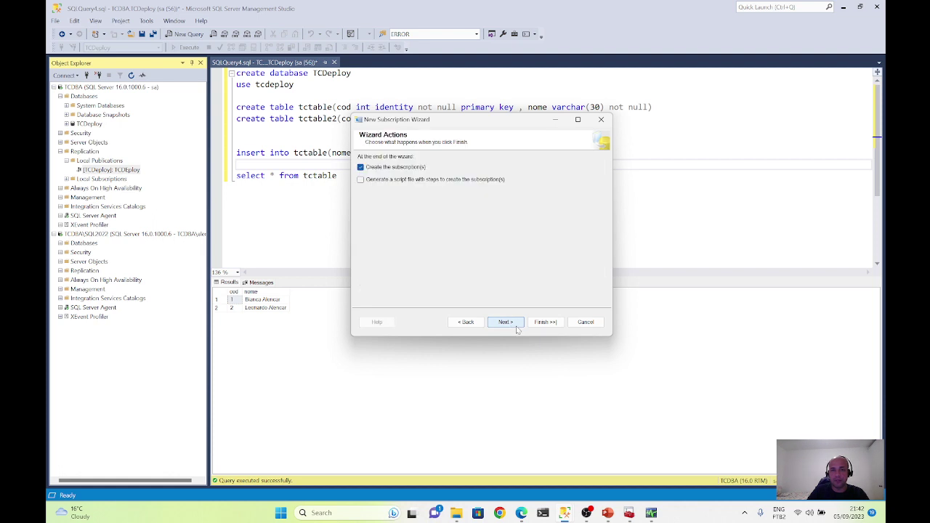
left_click(545, 323)
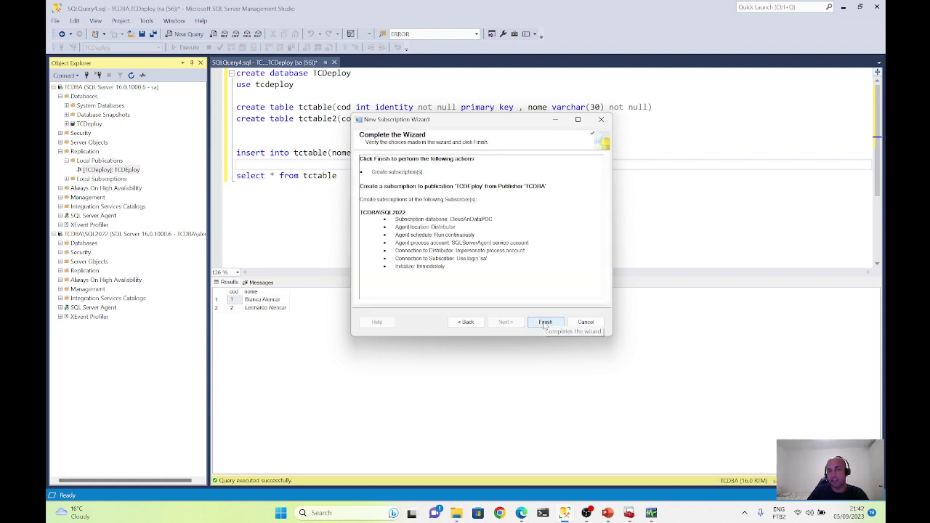
left_click(544, 323)
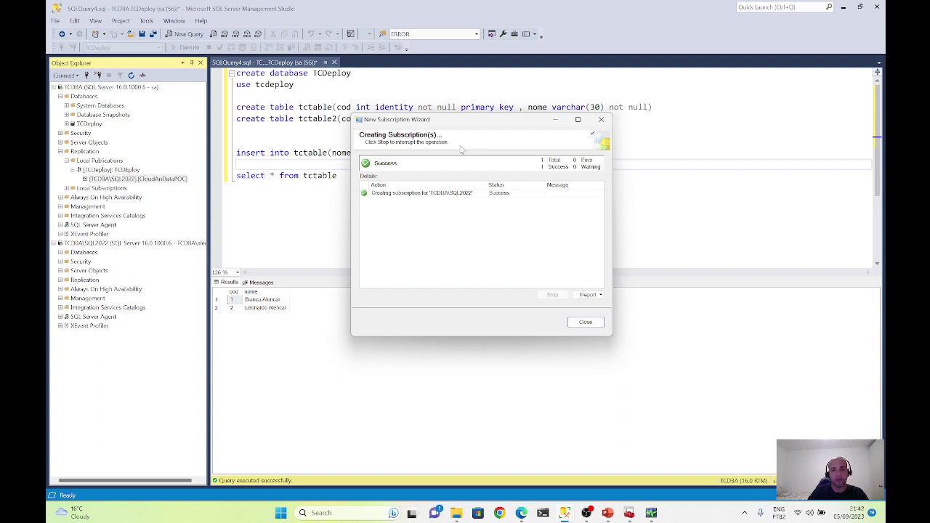
left_click(585, 322)
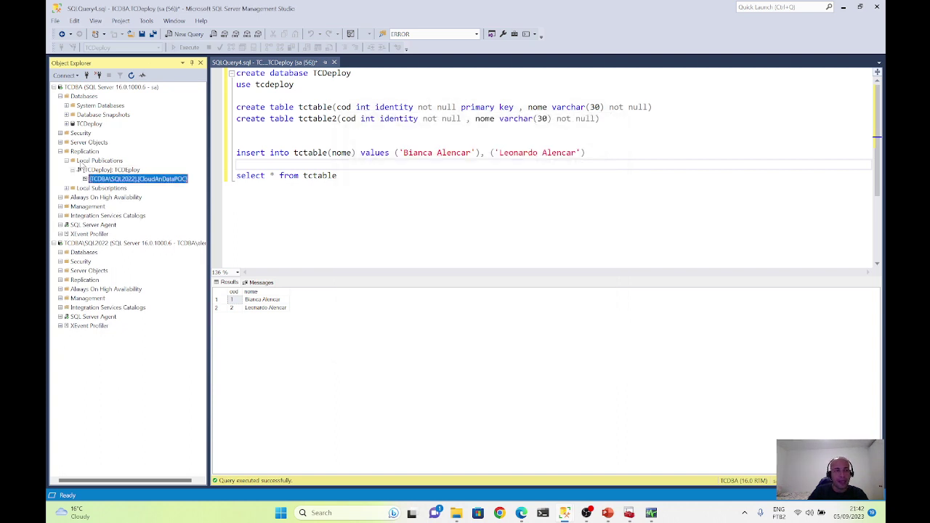
Step: Expand the system databases of the TCDBA instance to view the distribution database
left_click(91, 160)
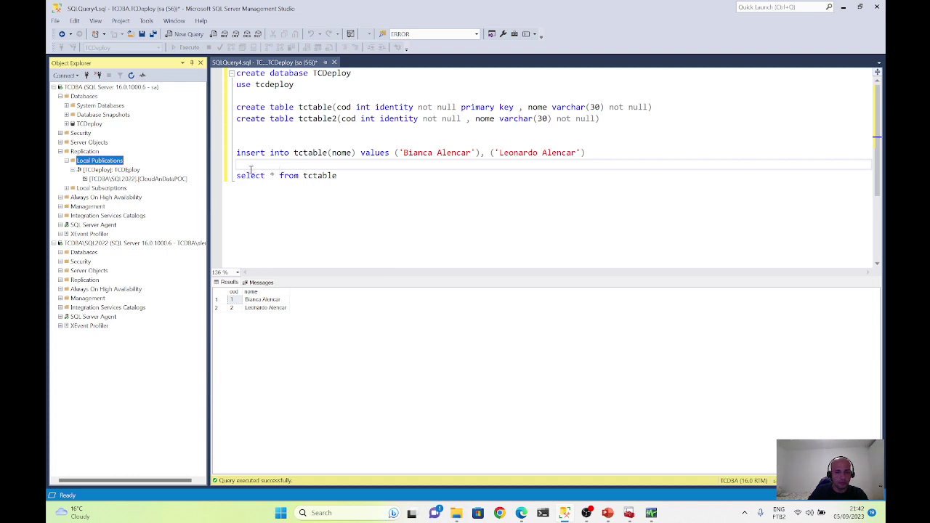
left_click(67, 106)
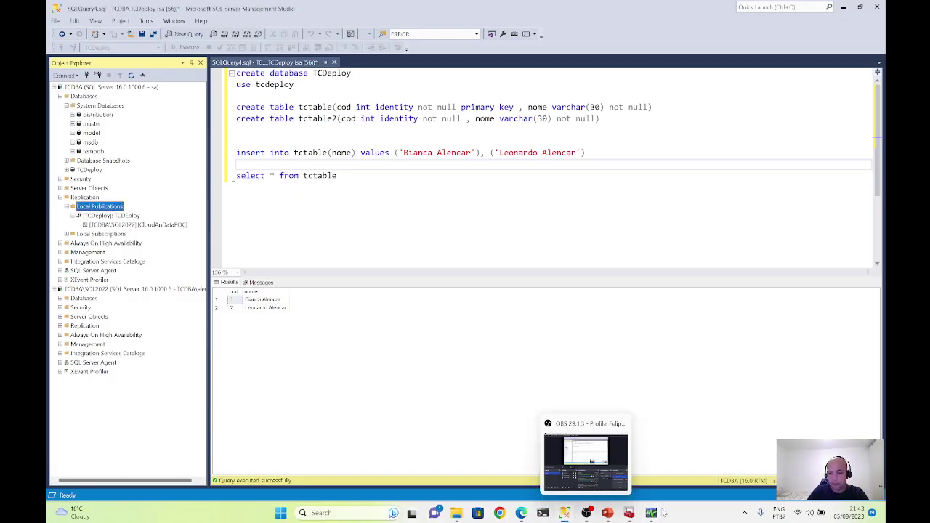
Step: Switch to Replication Monitor and display all subscriptions of the TCDEploy publication under TCDBA
mouse_move(652, 513)
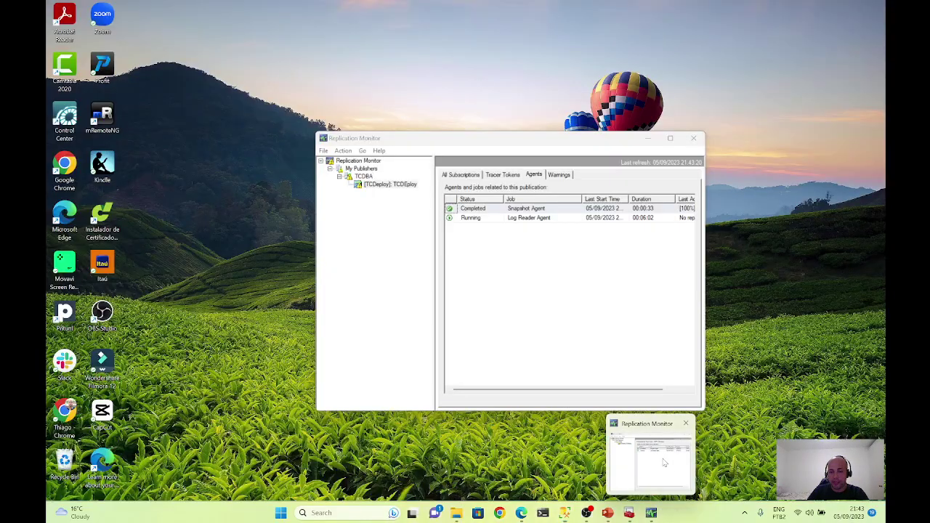
left_click(665, 463)
left_click(363, 176)
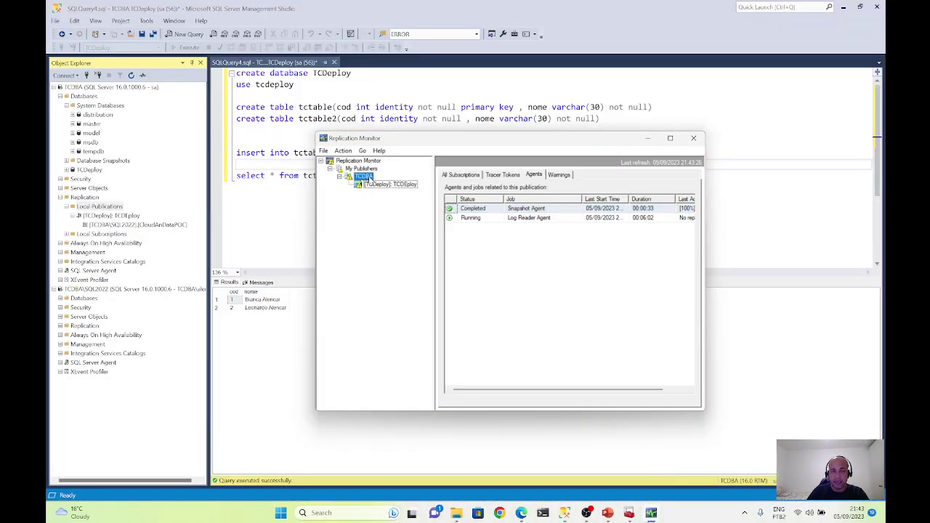
left_click(361, 168)
left_click(394, 185)
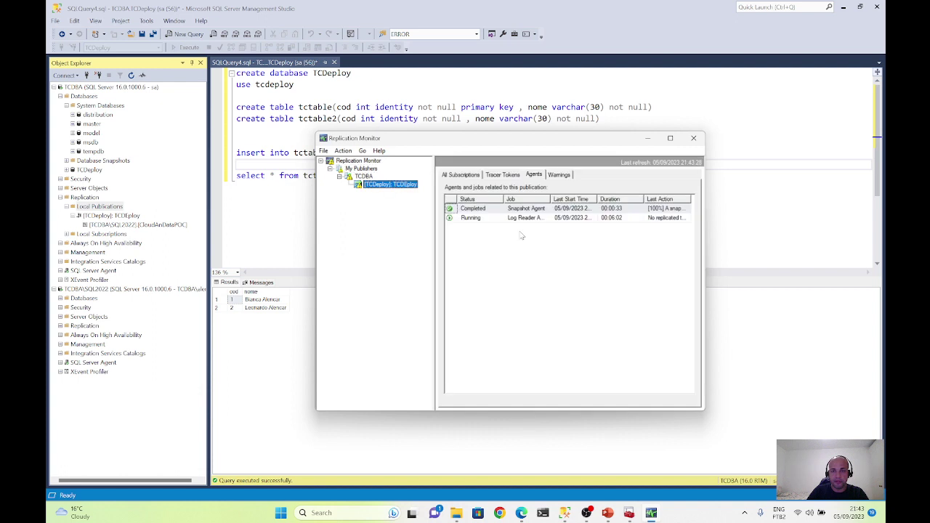
left_click(461, 175)
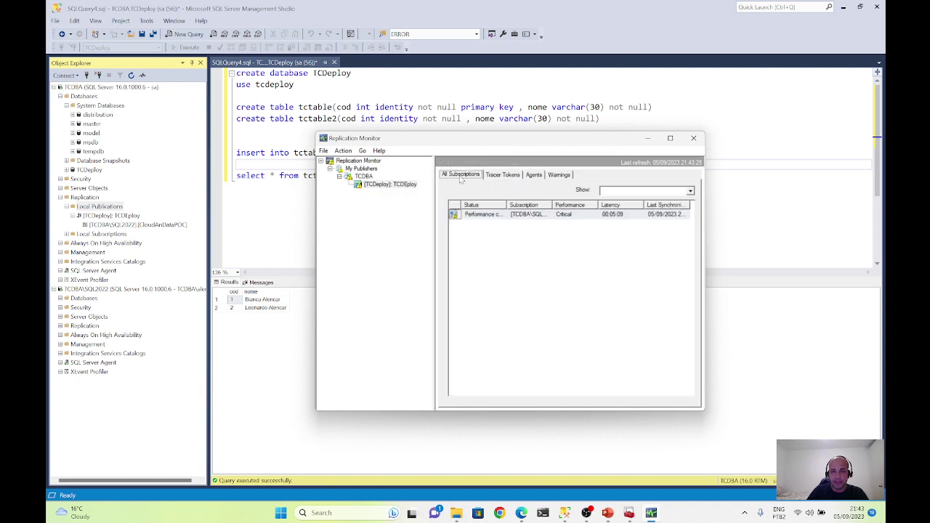
Step: Fit the subscription list's Status column to its contents and widen the Replication Monitor window to show all columns
double_click(507, 206)
left_click(487, 215)
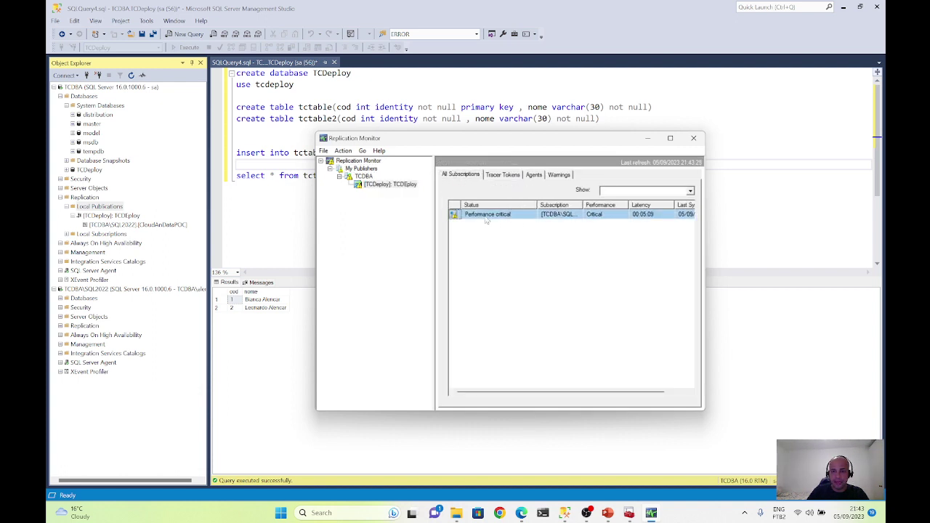
left_click_drag(614, 143, 539, 131)
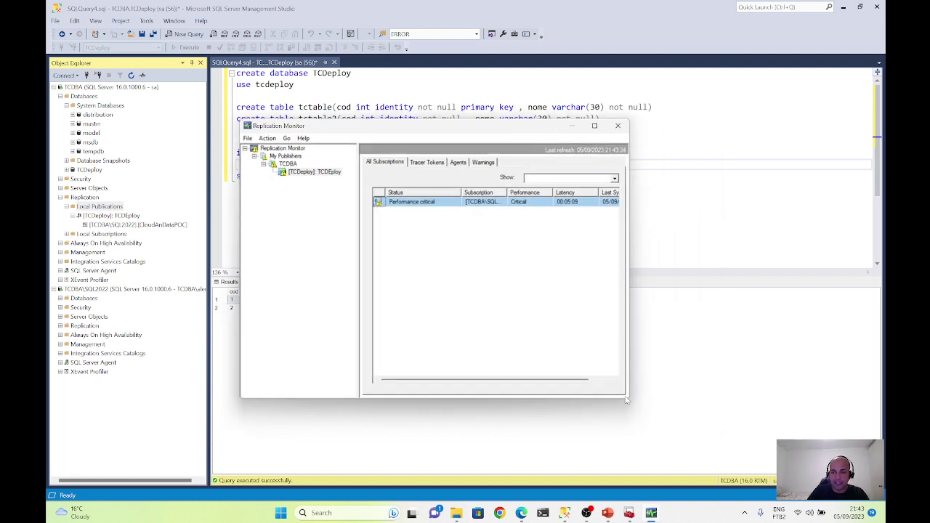
left_click_drag(630, 399, 822, 403)
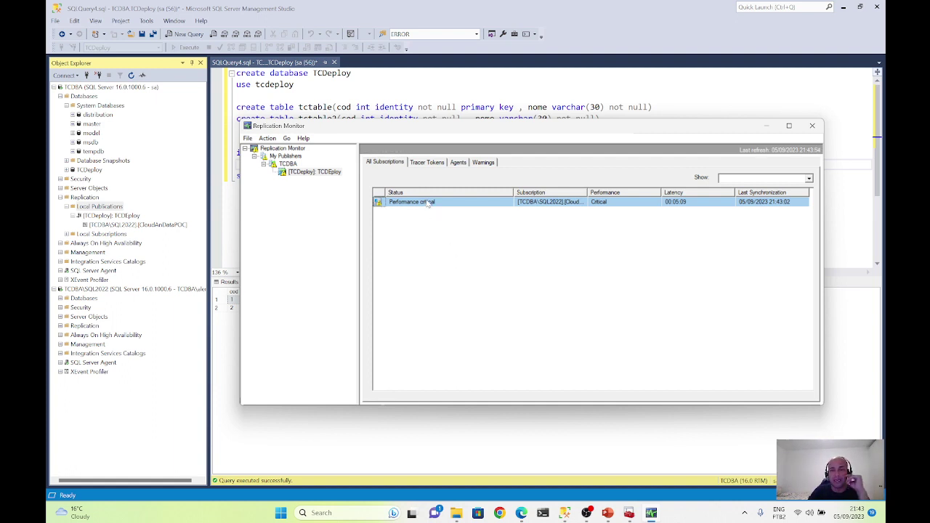
Step: Open the details of the TCDBA\SQL2022 subscription to view its Distributor to Subscriber history
left_click(396, 210)
right_click(396, 210)
left_click(401, 203)
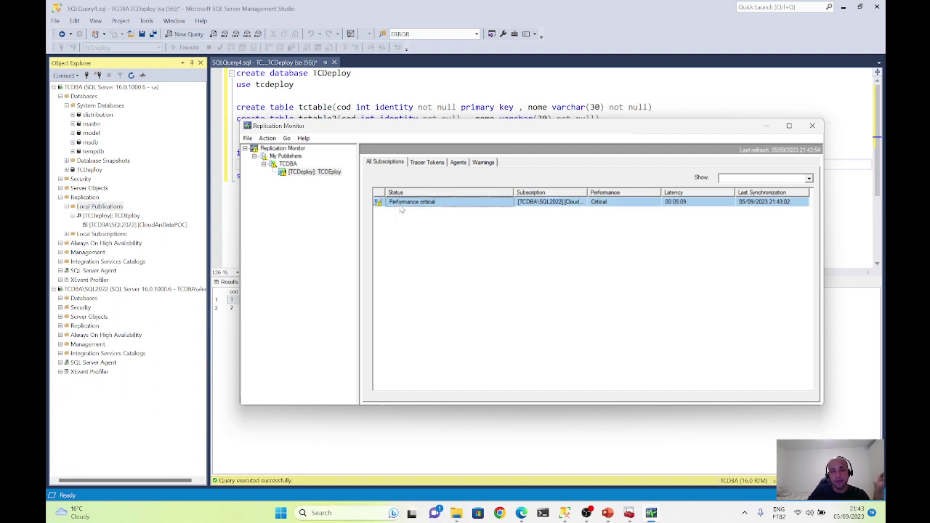
right_click(401, 205)
left_click(434, 211)
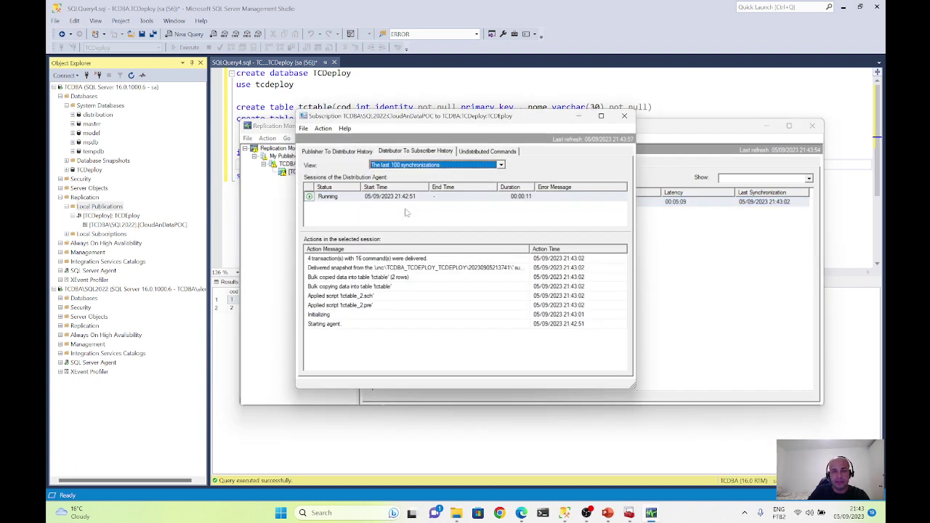
Step: Examine the Distribution Agent's session actions for snapshot delivery and the tctable bulk copy, then close the details and minimize Replication Monitor
left_click(366, 268)
left_click(317, 259)
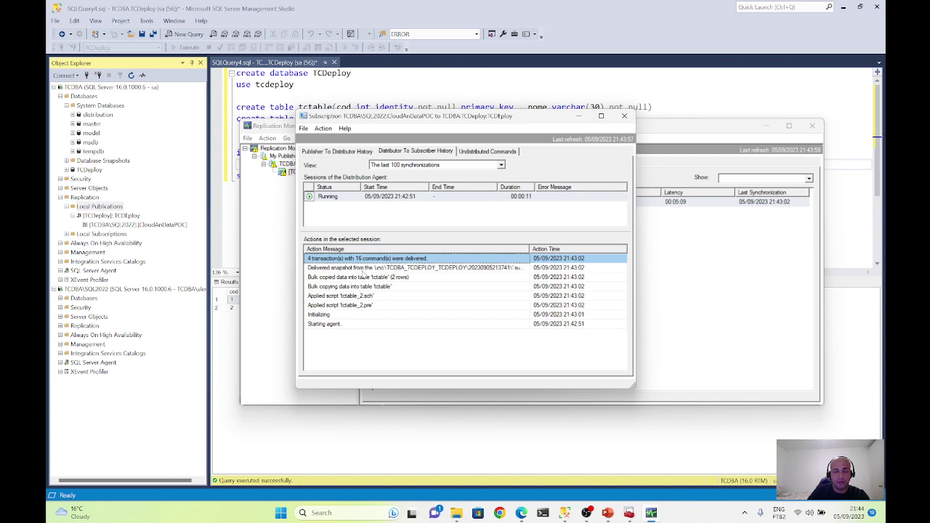
left_click(428, 269)
left_click(362, 306)
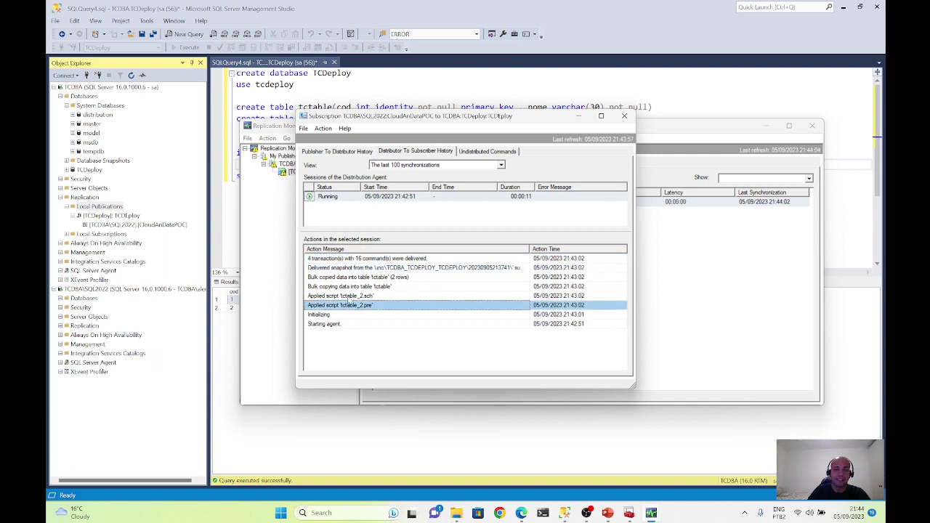
left_click(399, 277)
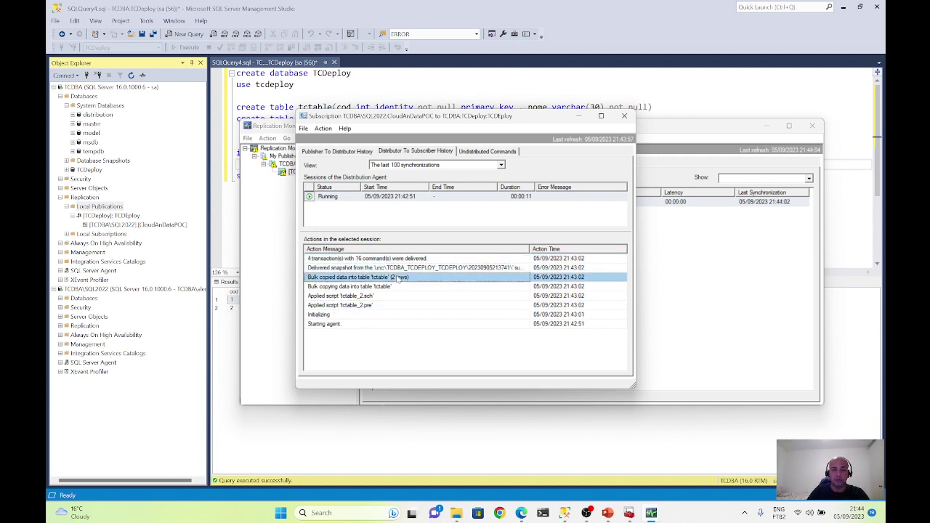
left_click(624, 115)
left_click(767, 126)
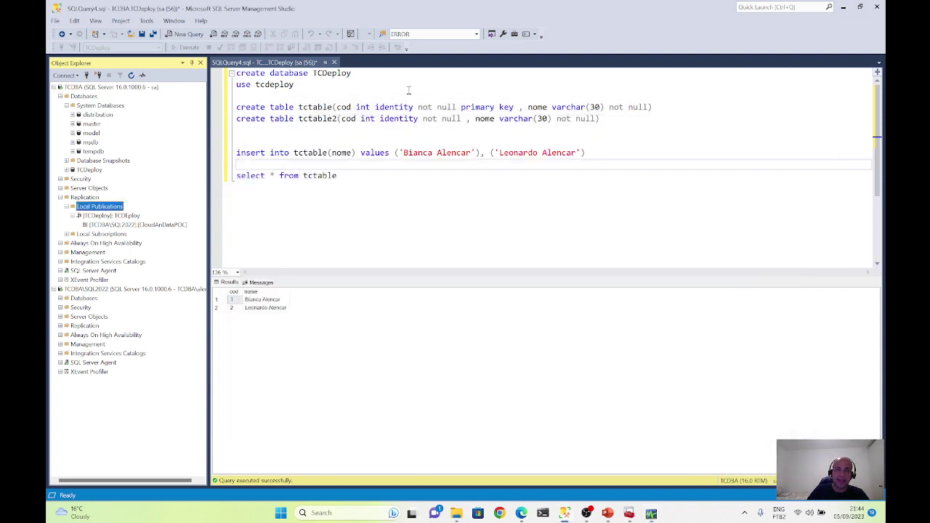
Step: Open a new query on TCDBA\SQL2022, expand its databases and run "use [CloudAnDataPOC]" to switch to the subscriber database
left_click(118, 289)
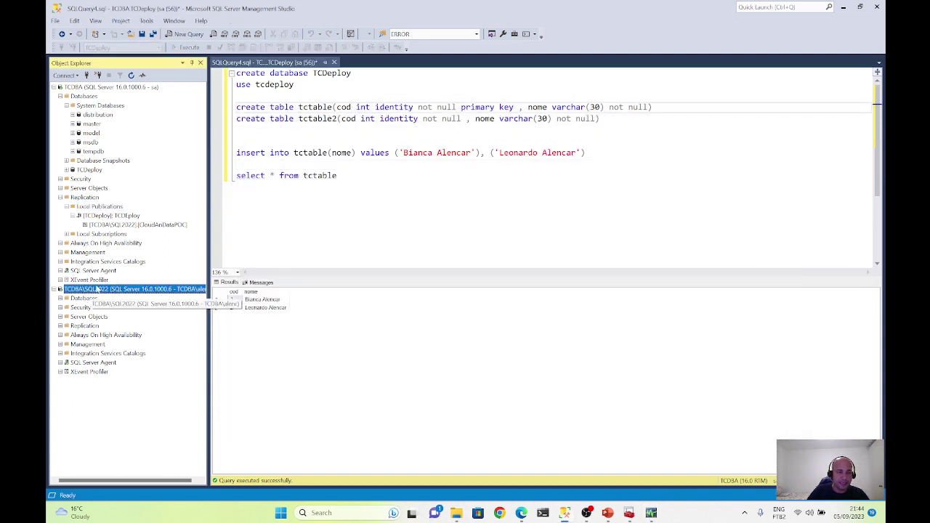
left_click(188, 33)
left_click(61, 299)
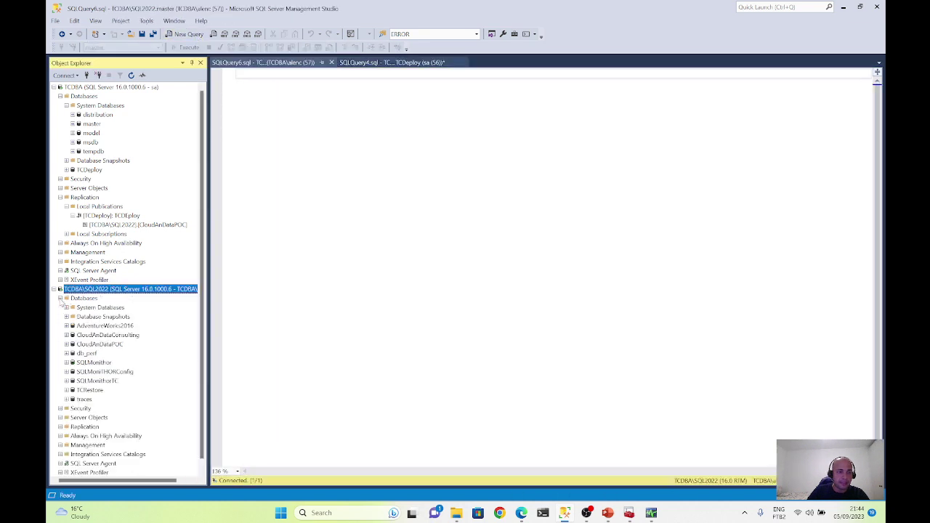
left_click_drag(109, 347, 325, 205)
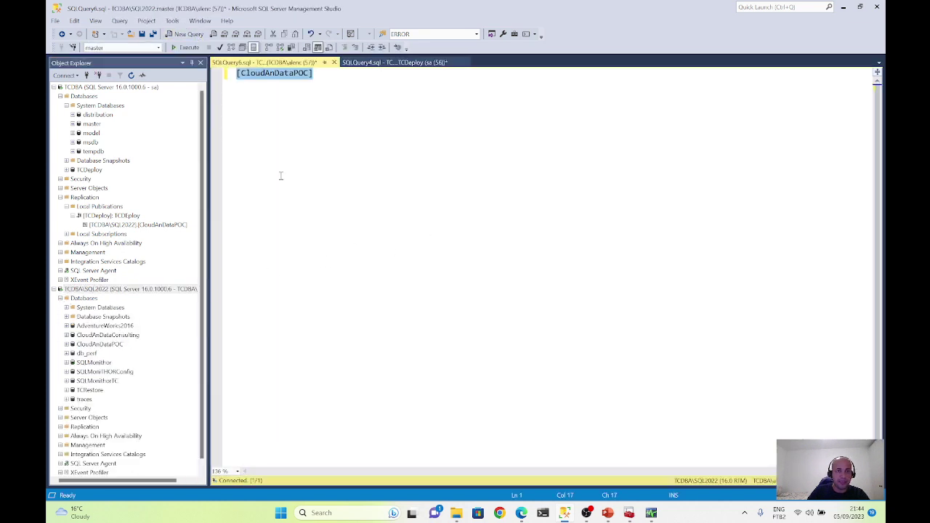
left_click(238, 73)
type("use")
left_click(187, 48)
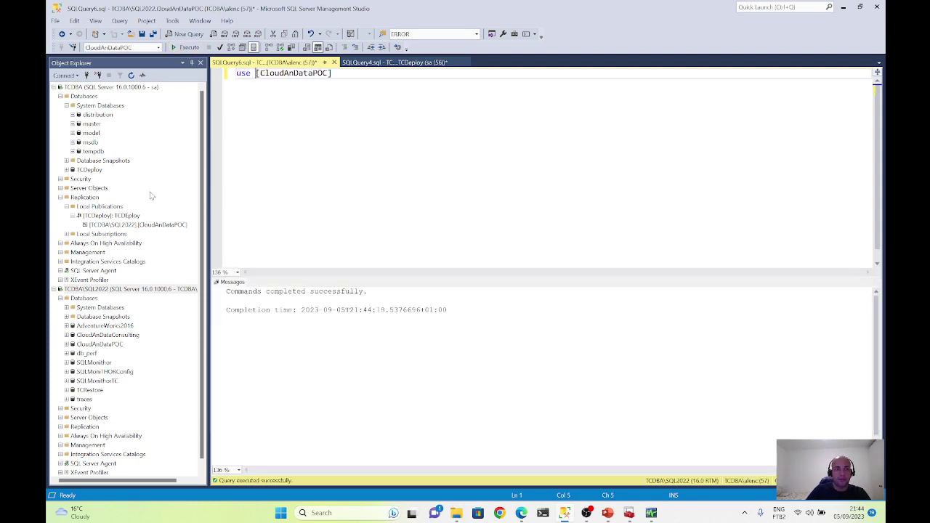
Step: Return to the TCDeploy query on TCDBA, copy the table name tctable, and run only its "select * from tctable" statement
left_click(393, 63)
double_click(318, 108)
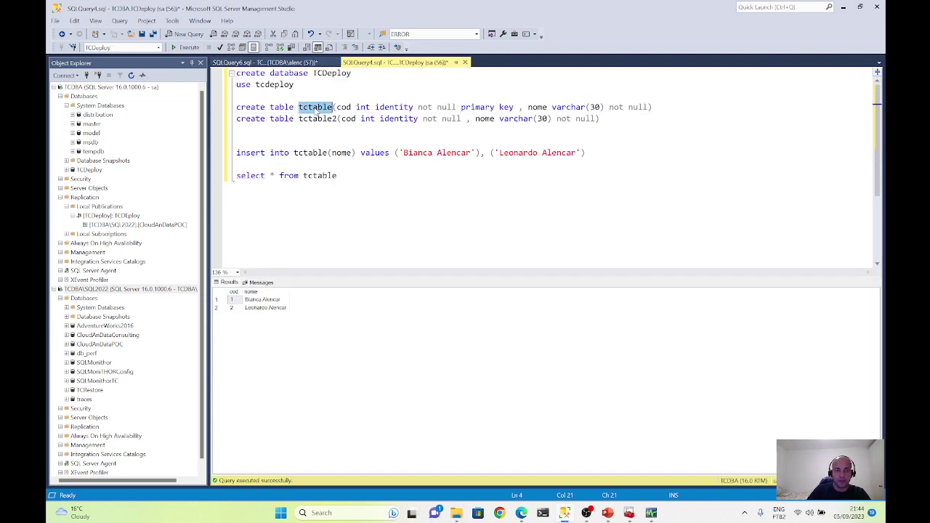
left_click_drag(338, 175, 225, 190)
left_click(185, 47)
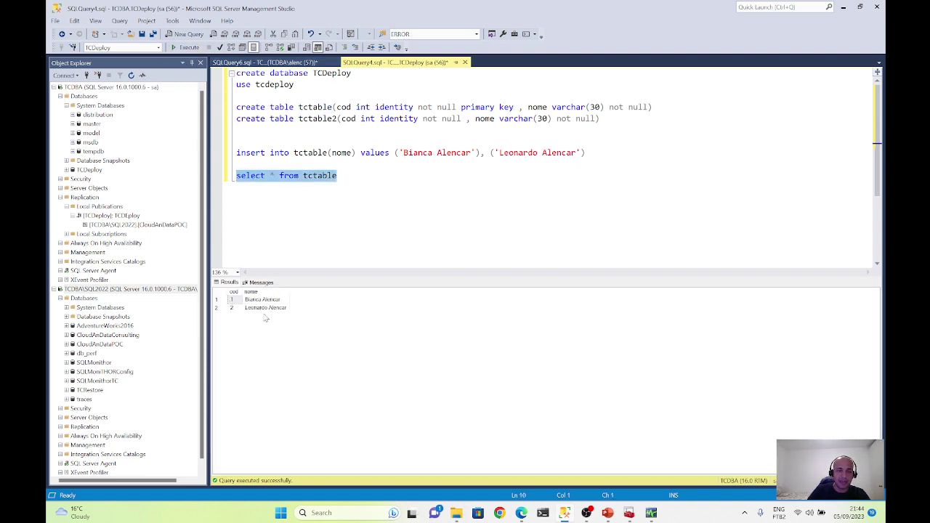
Step: In the CloudAnDataPOC query, add "go" and "select *from tctable" below the use statement and run the script
left_click(268, 62)
key("Return")
type("go")
key("Return")
type("tctable")
left_click(263, 83)
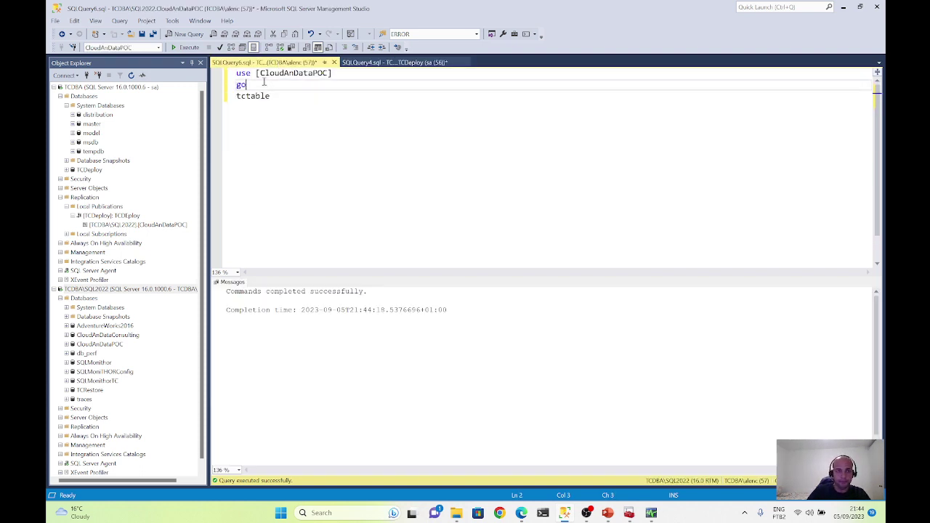
key("Return")
type("select *from")
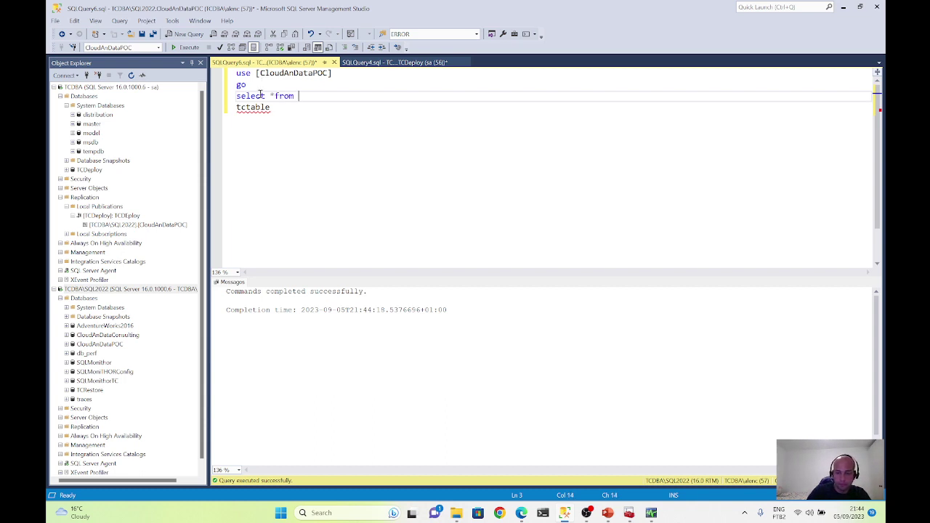
key("Delete")
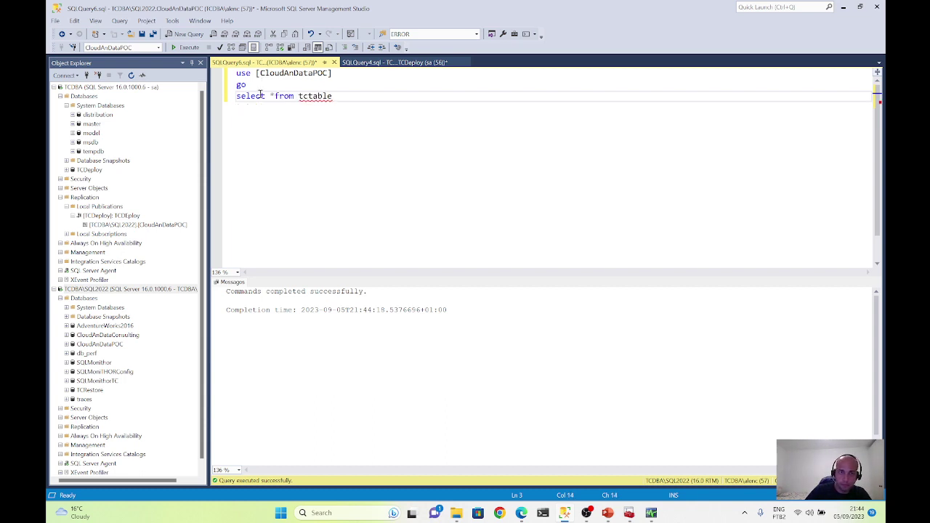
key("F5")
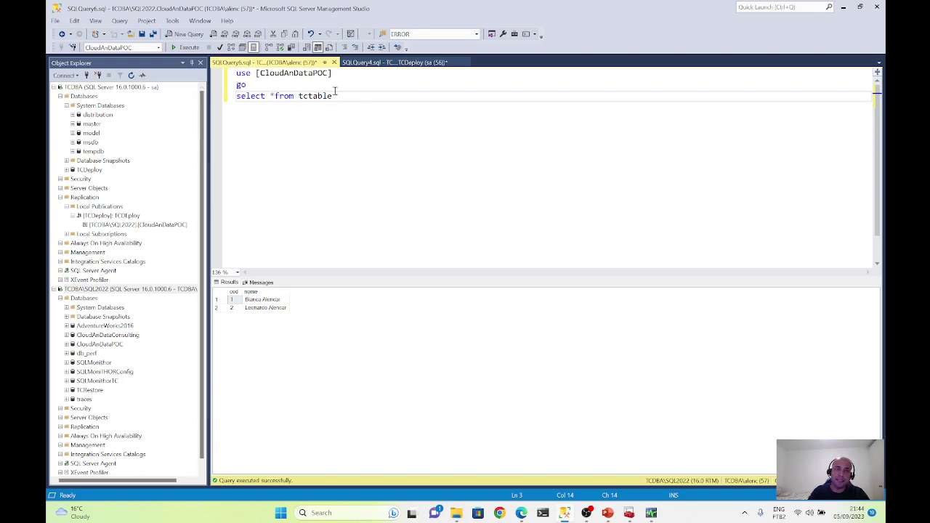
Step: Switch to Replication Monitor, view the TCDBA\SQL2022 subscription's Distributor to Subscriber history, then close it and return to all subscriptions
left_click(84, 88)
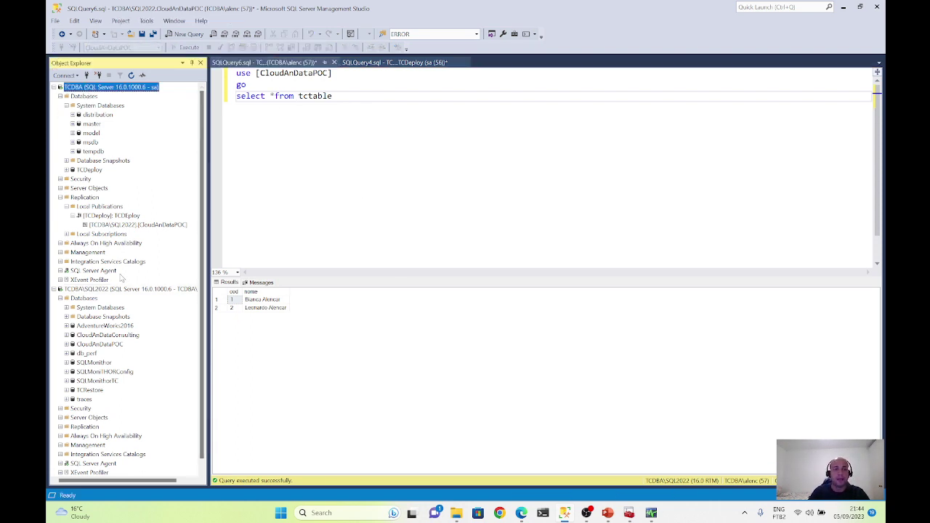
left_click(105, 289)
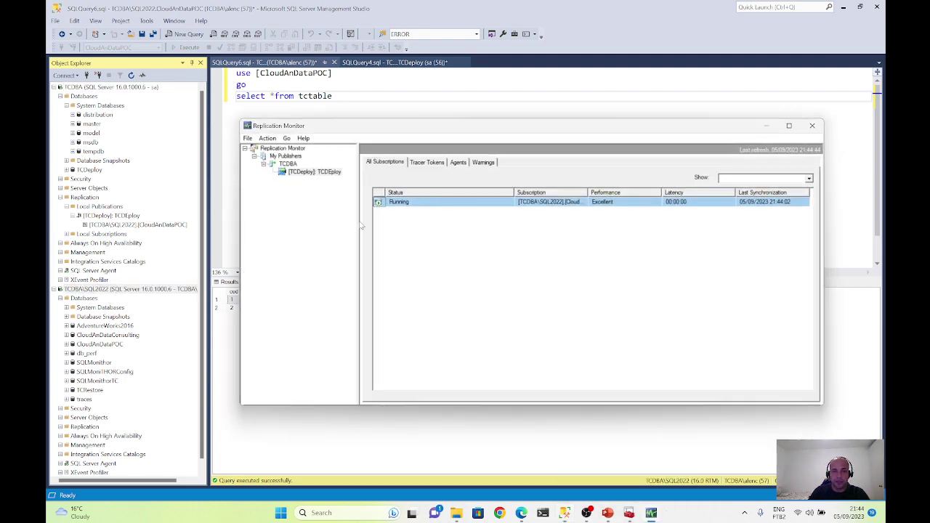
right_click(417, 202)
left_click(422, 206)
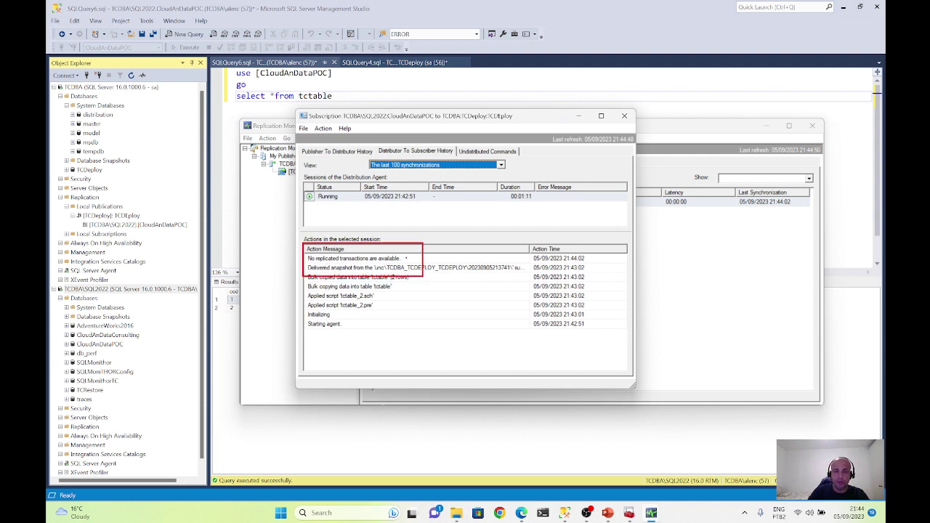
left_click(624, 116)
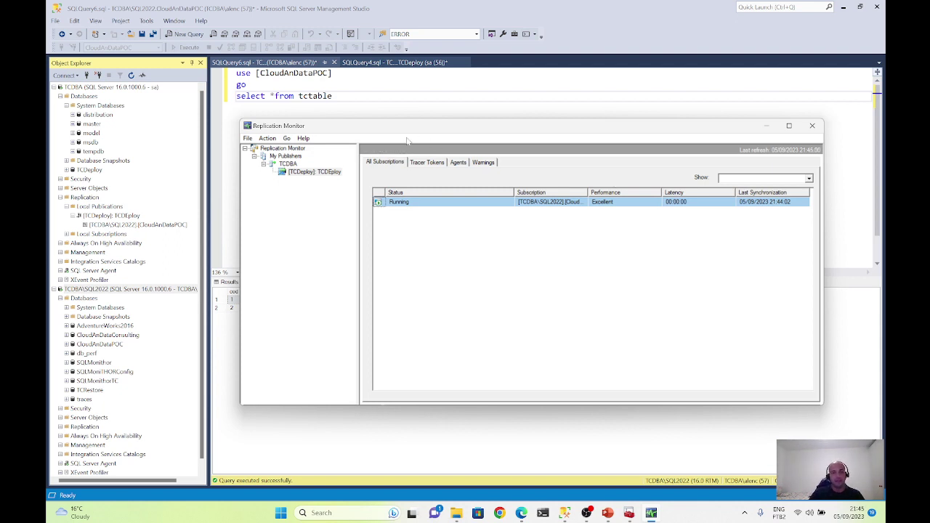
left_click(387, 164)
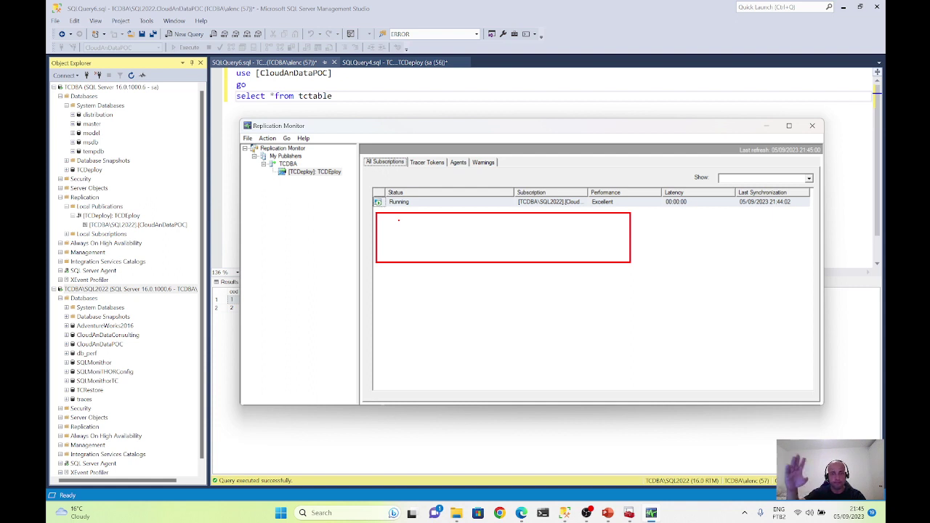
key("Escape")
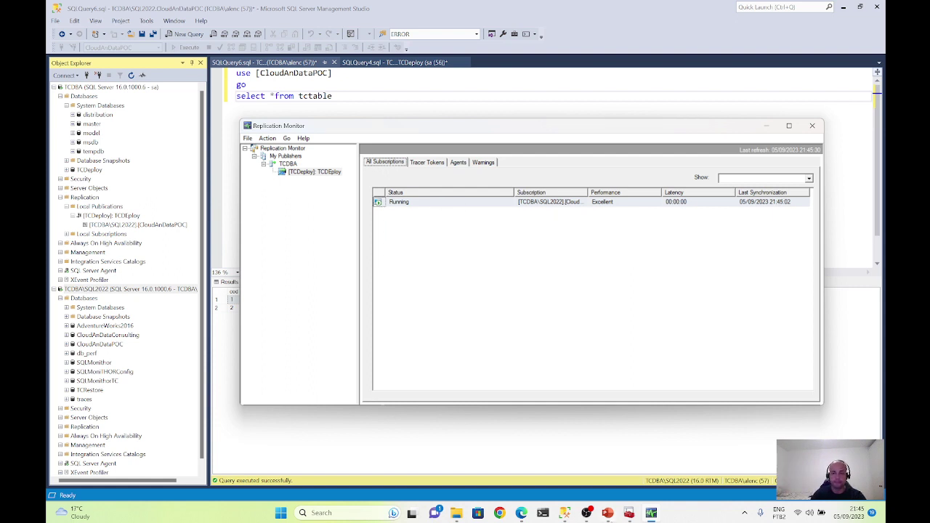